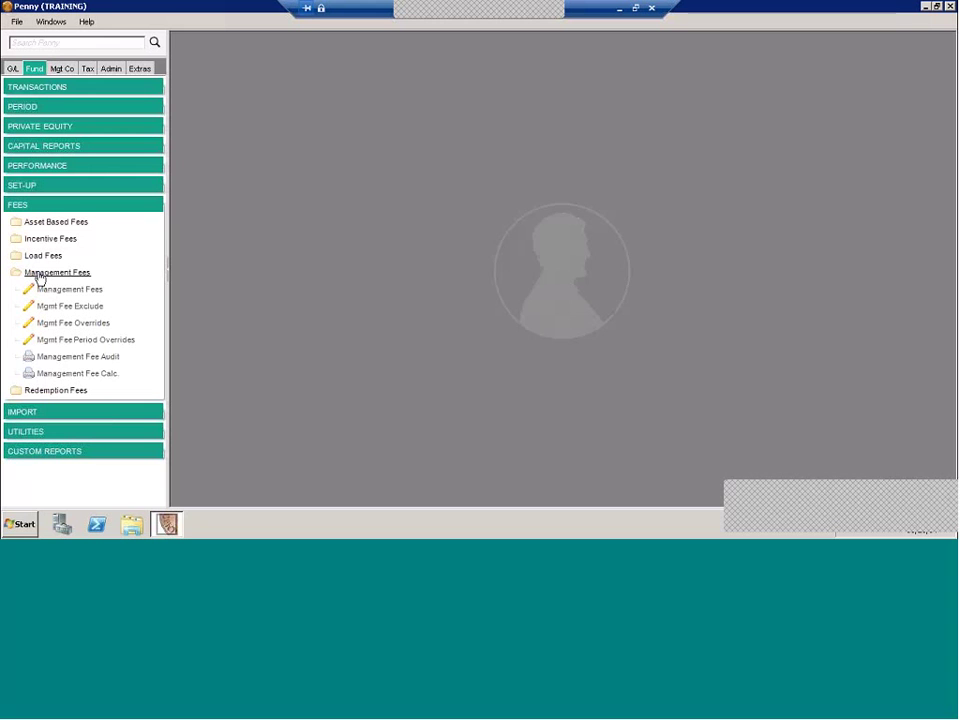
- Open the 2_ FEE (2% Mgmt Fee) from Management Fees and show its Base choices
click(86, 290)
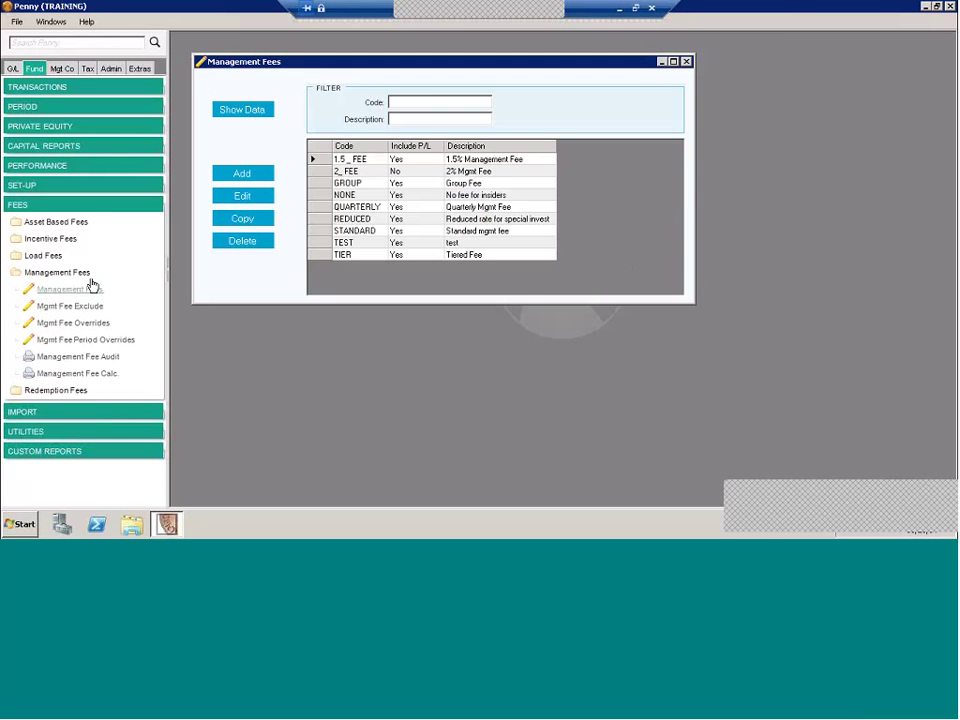
double_click(318, 171)
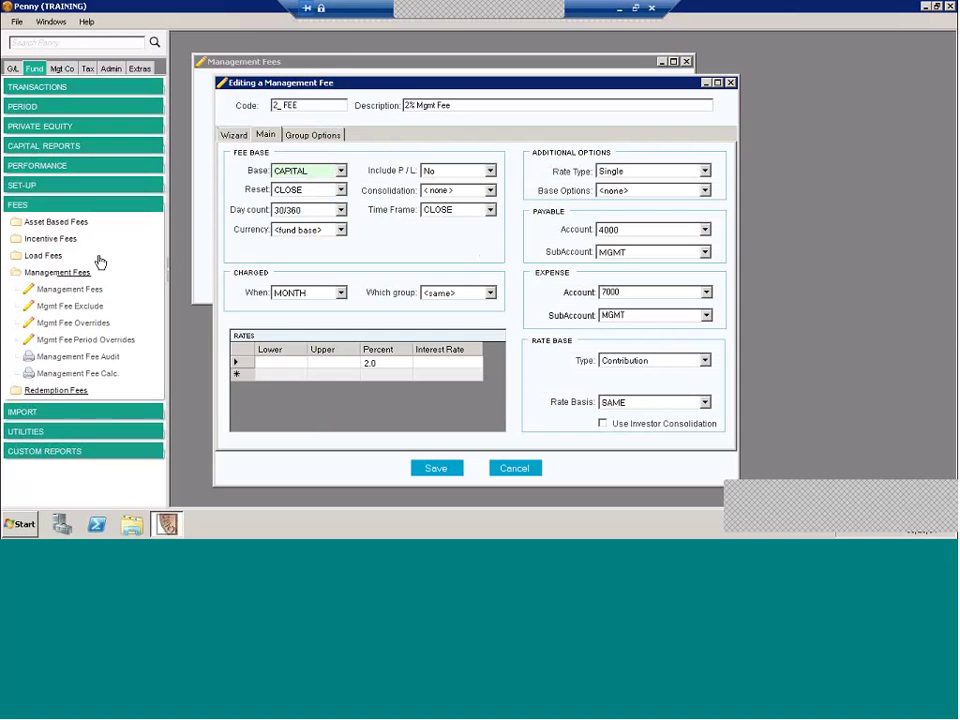
drag(332, 87, 347, 61)
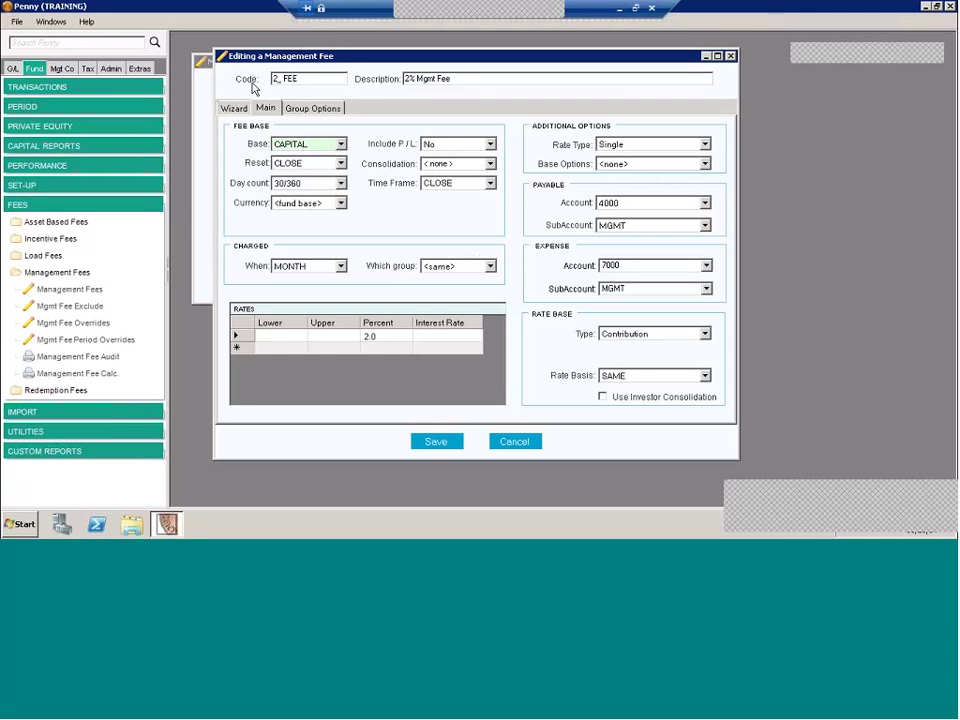
click(340, 145)
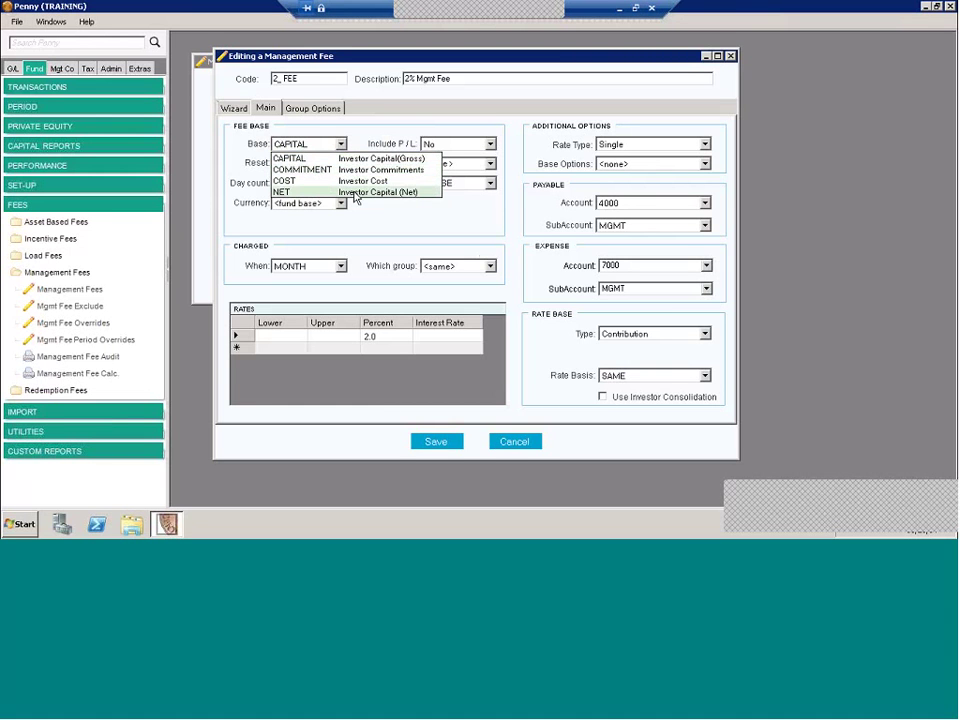
click(354, 193)
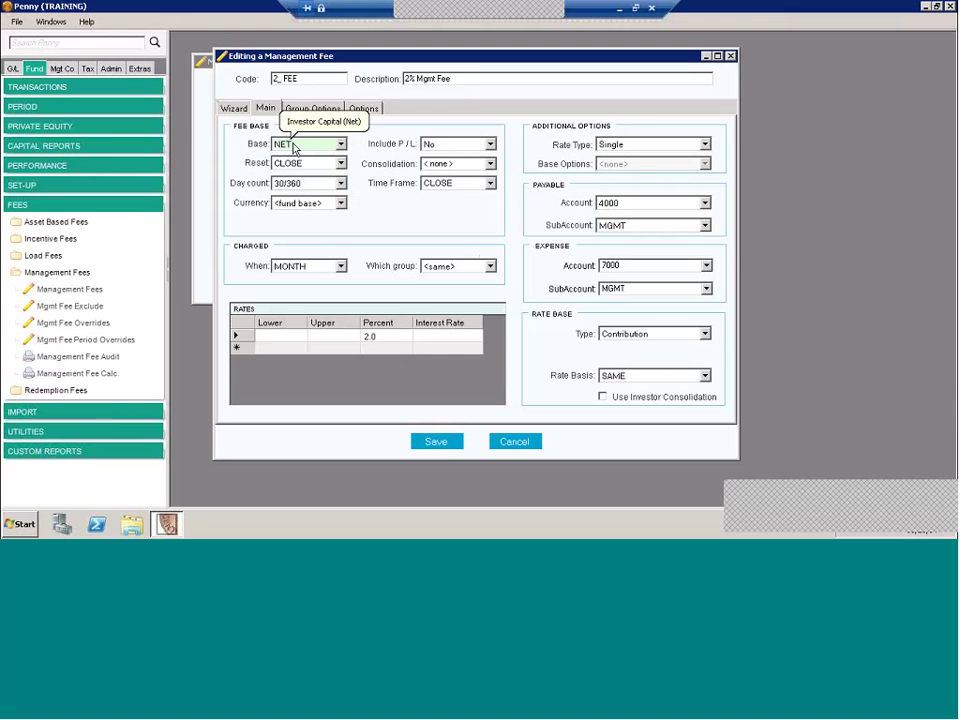
click(364, 109)
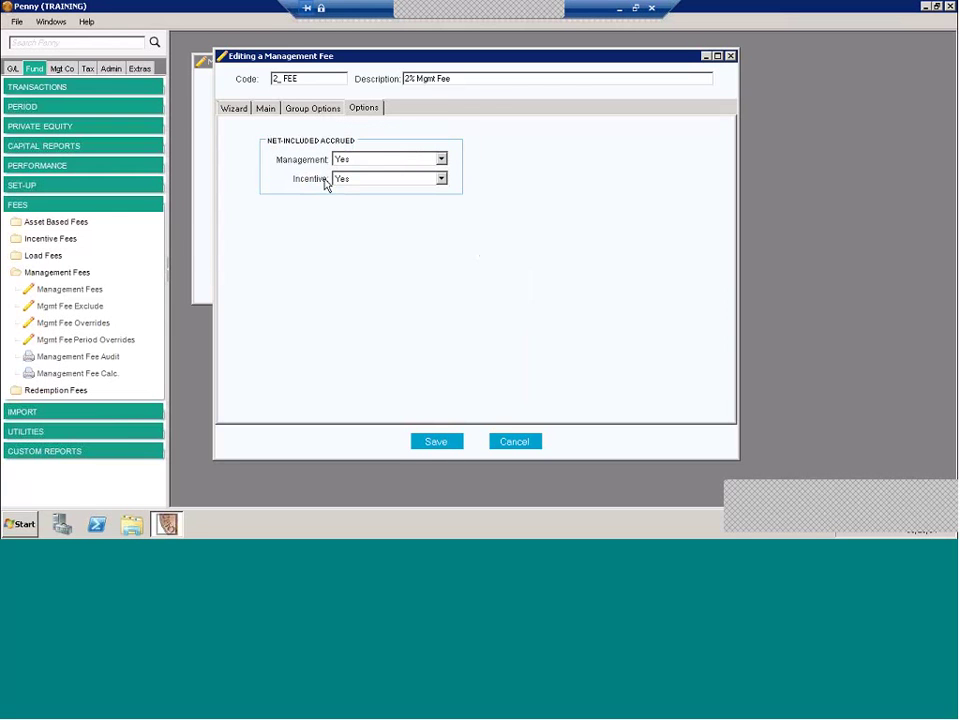
click(268, 111)
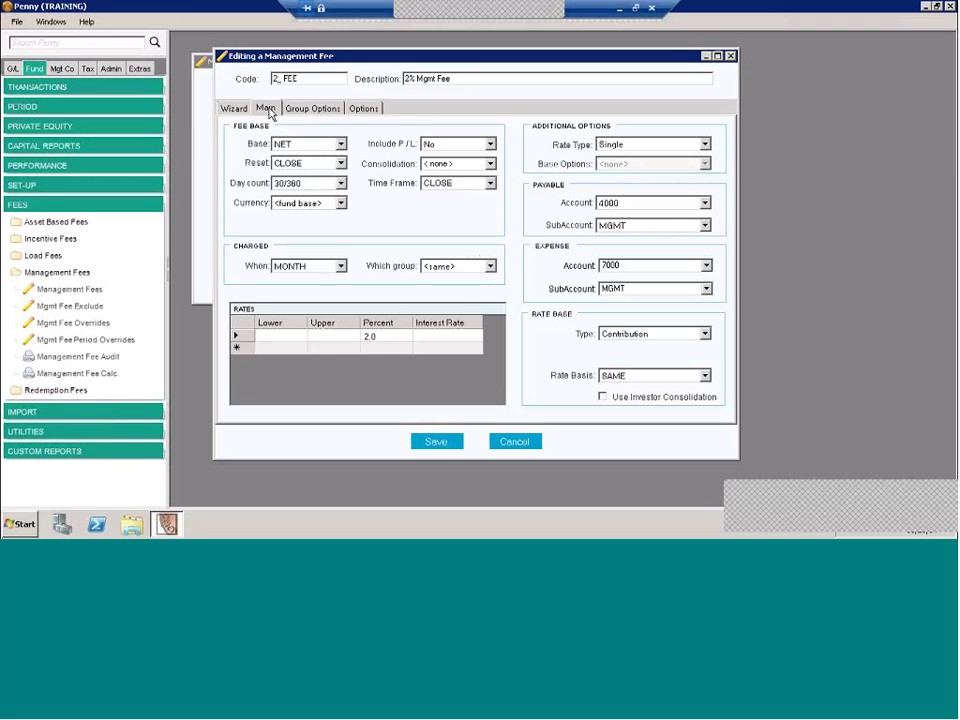
click(305, 144)
click(313, 157)
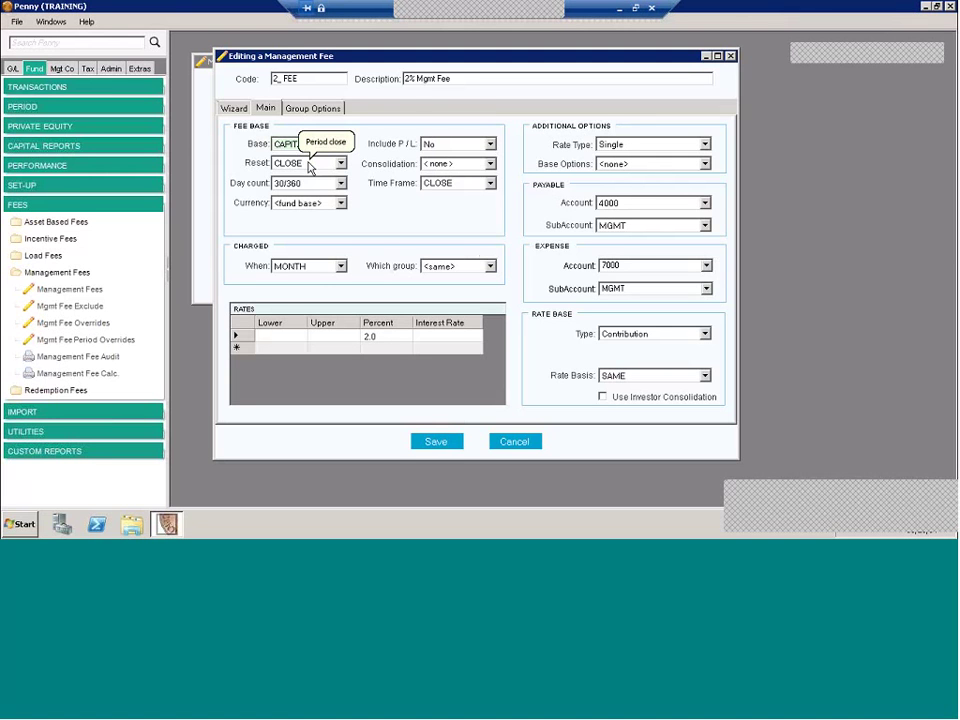
click(339, 164)
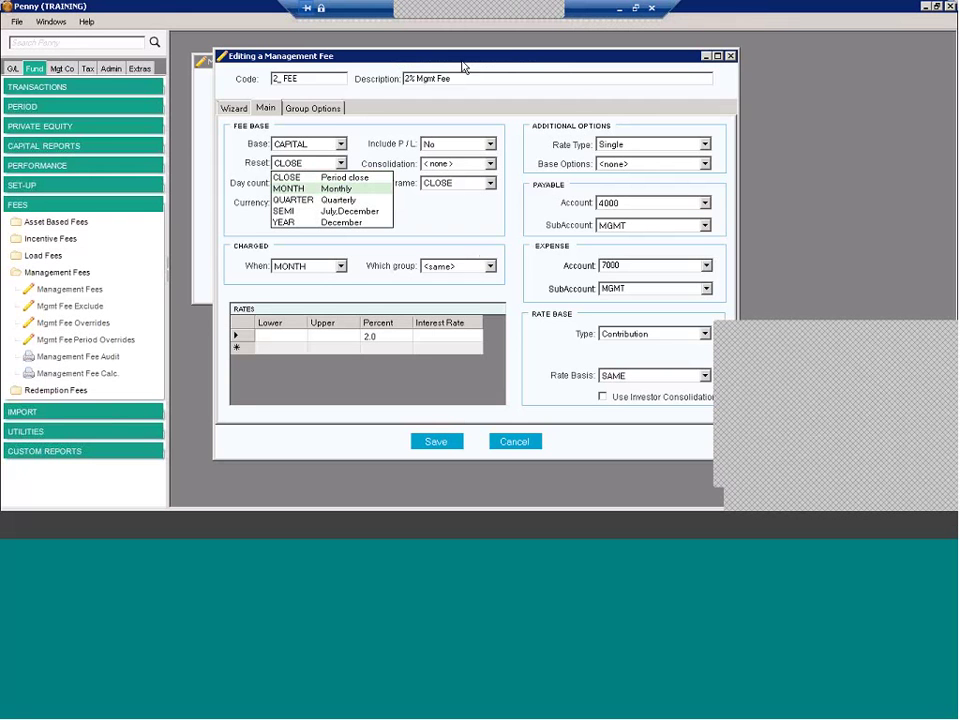
click(289, 179)
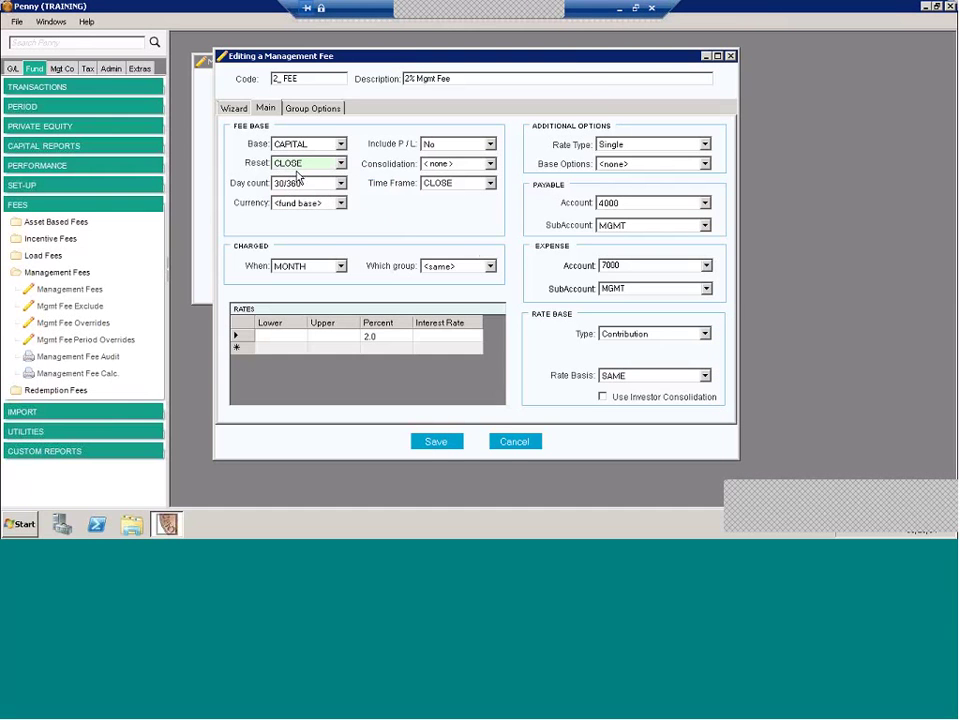
click(340, 184)
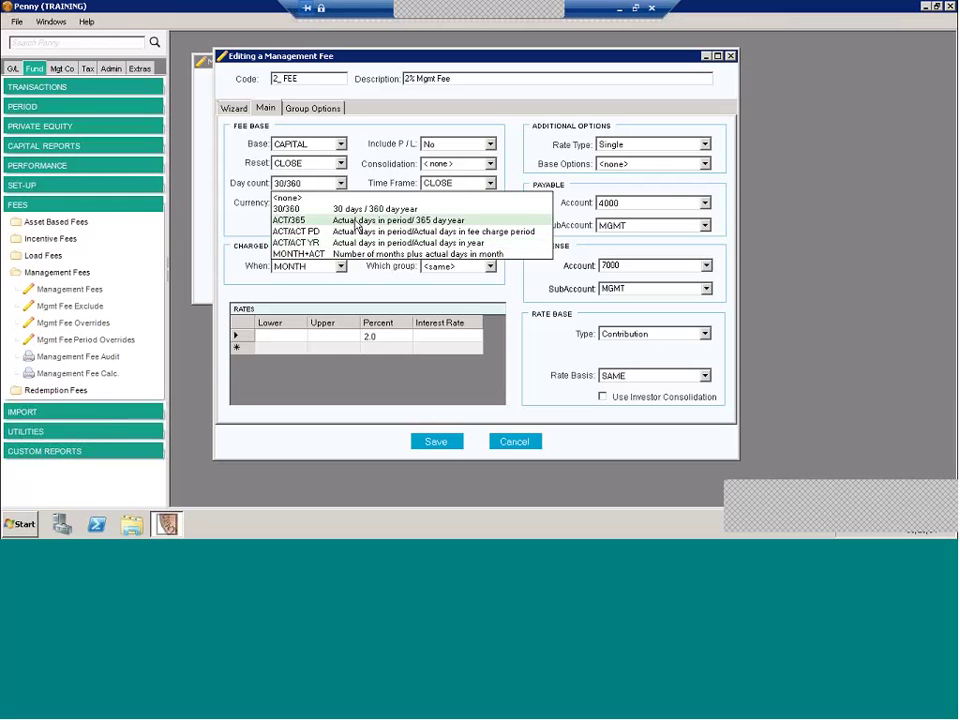
click(349, 221)
click(310, 183)
click(290, 209)
click(310, 208)
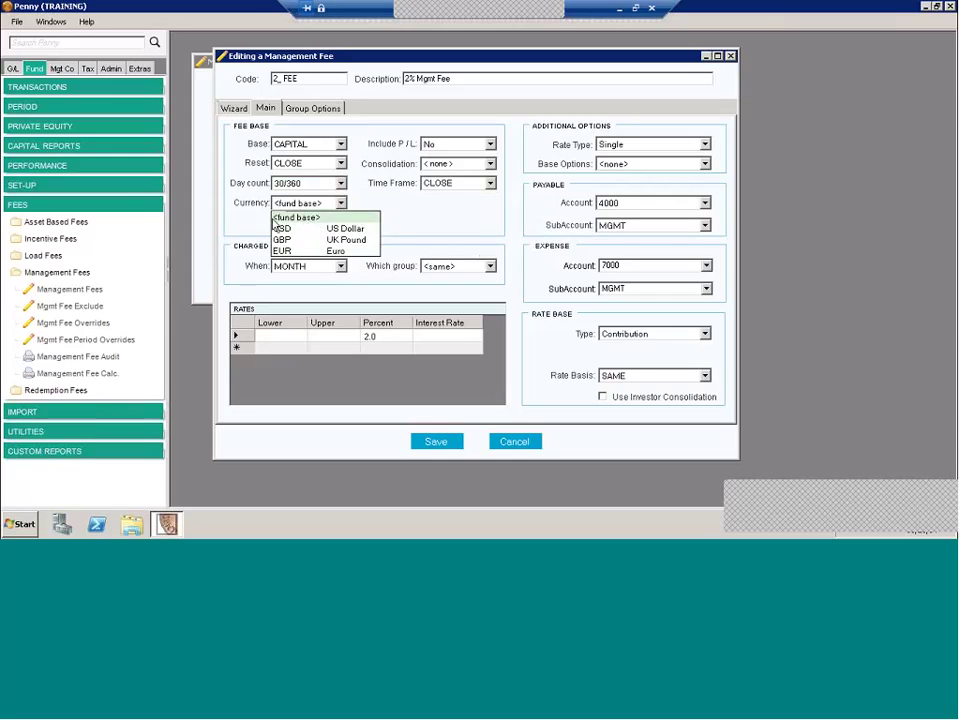
click(291, 218)
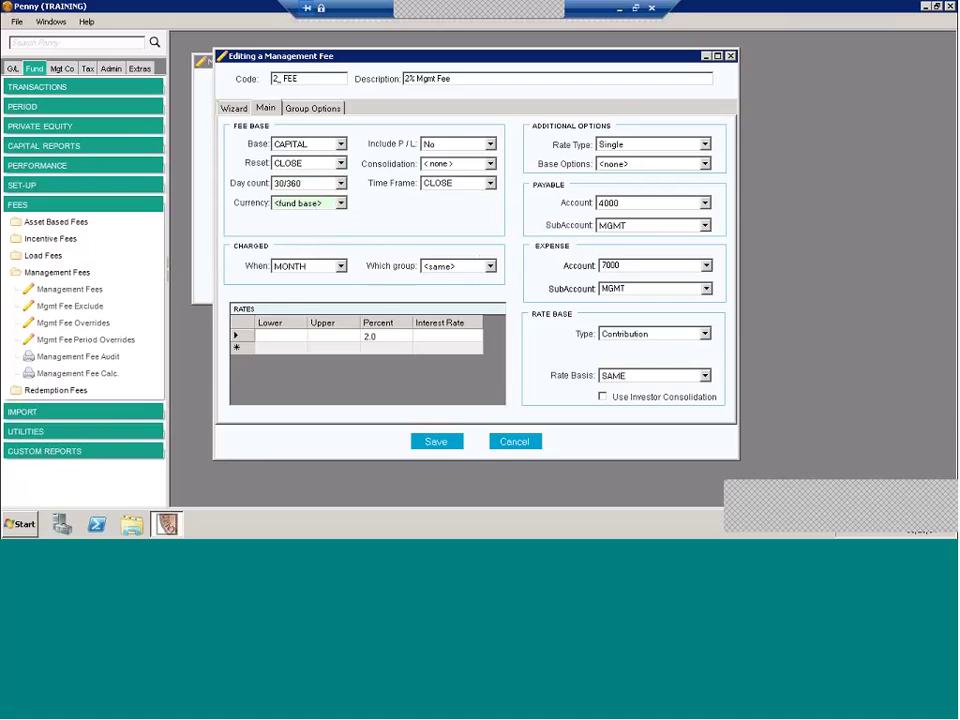
click(461, 155)
click(461, 155)
click(490, 145)
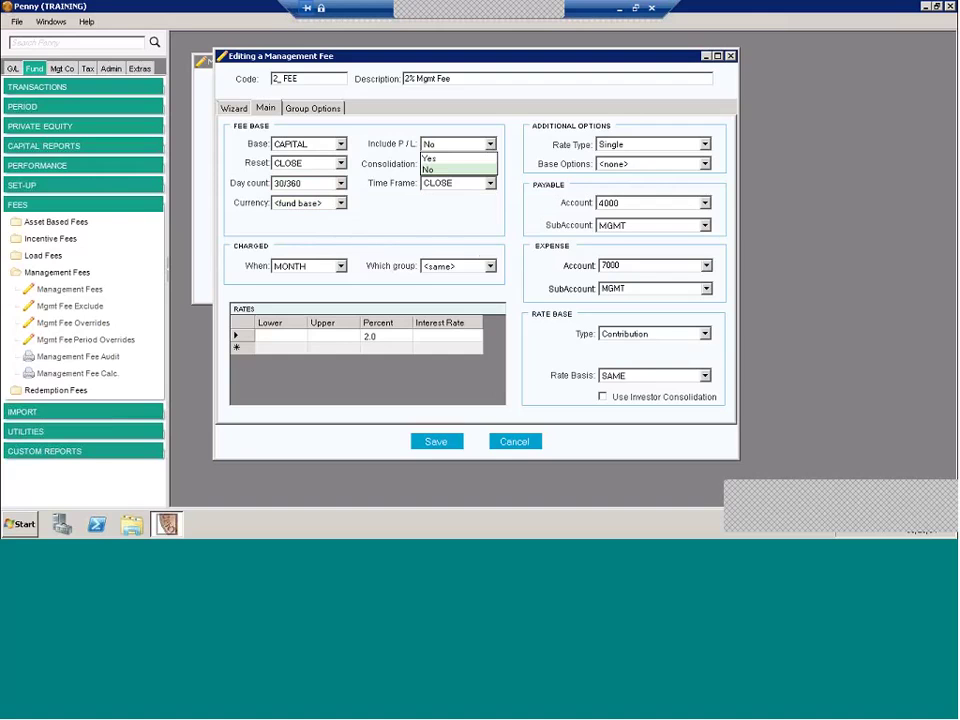
- Set Include P/L to Yes, keep the CLOSE time frame, and set Charged When to CLOSE
click(460, 158)
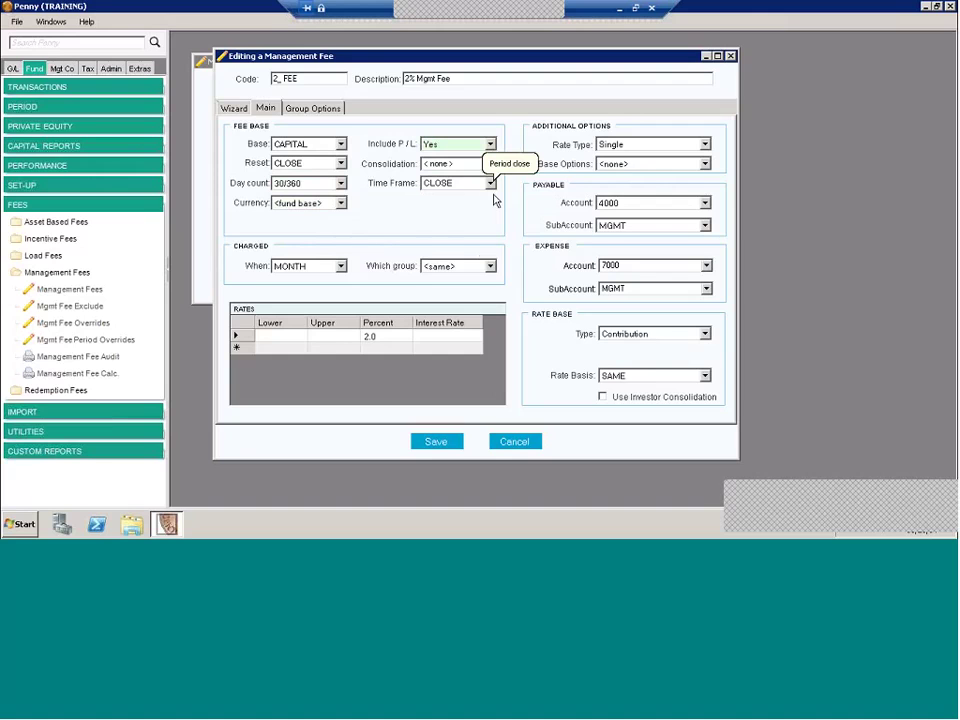
click(489, 185)
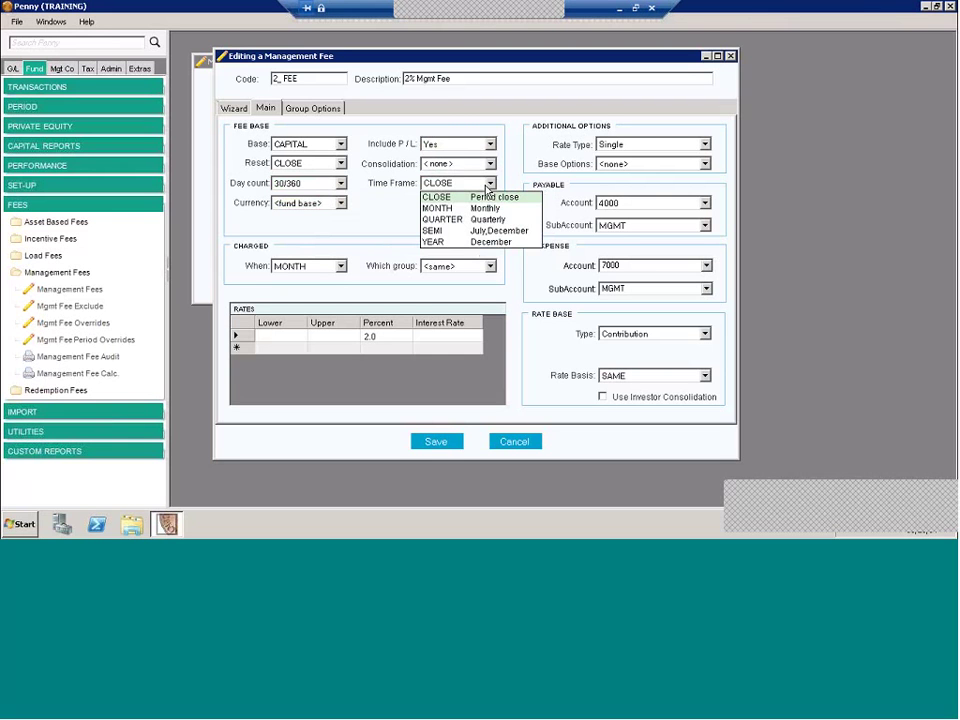
click(477, 199)
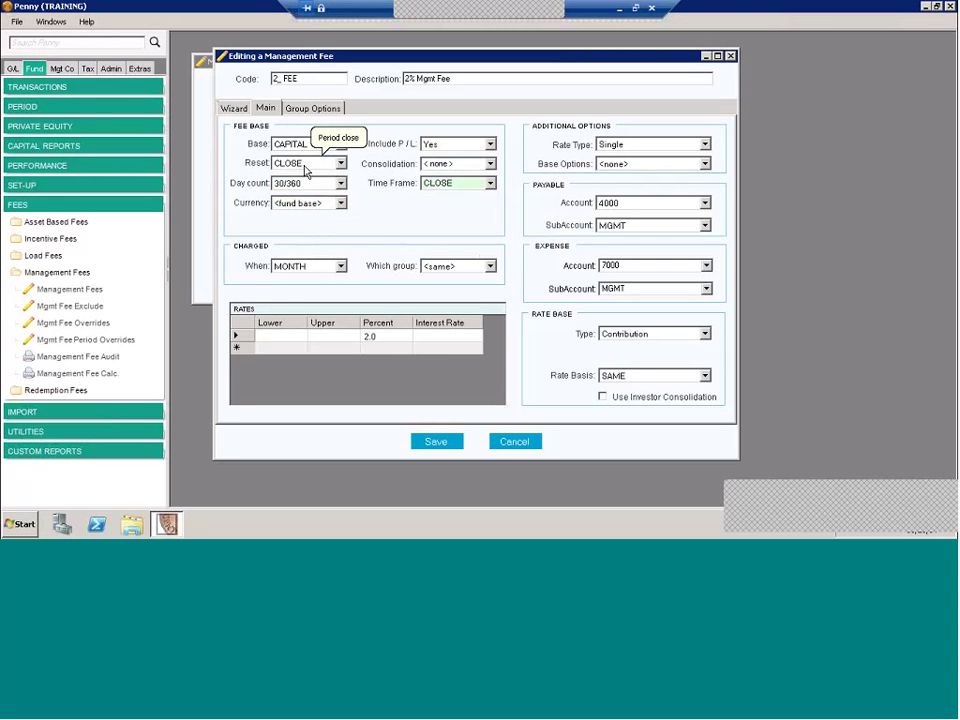
click(341, 266)
click(300, 242)
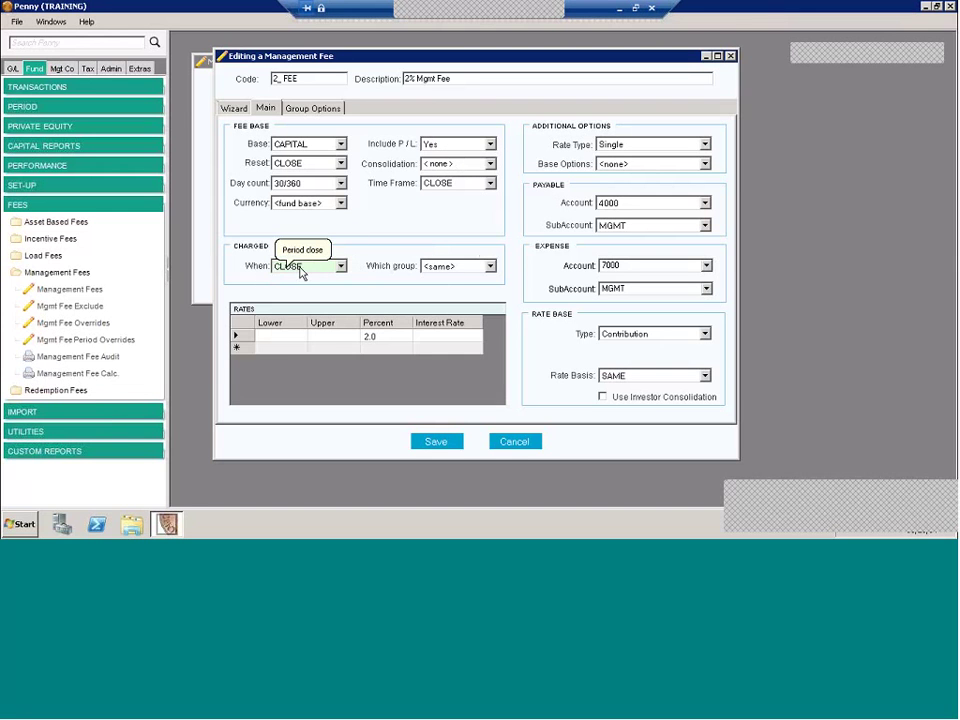
click(341, 266)
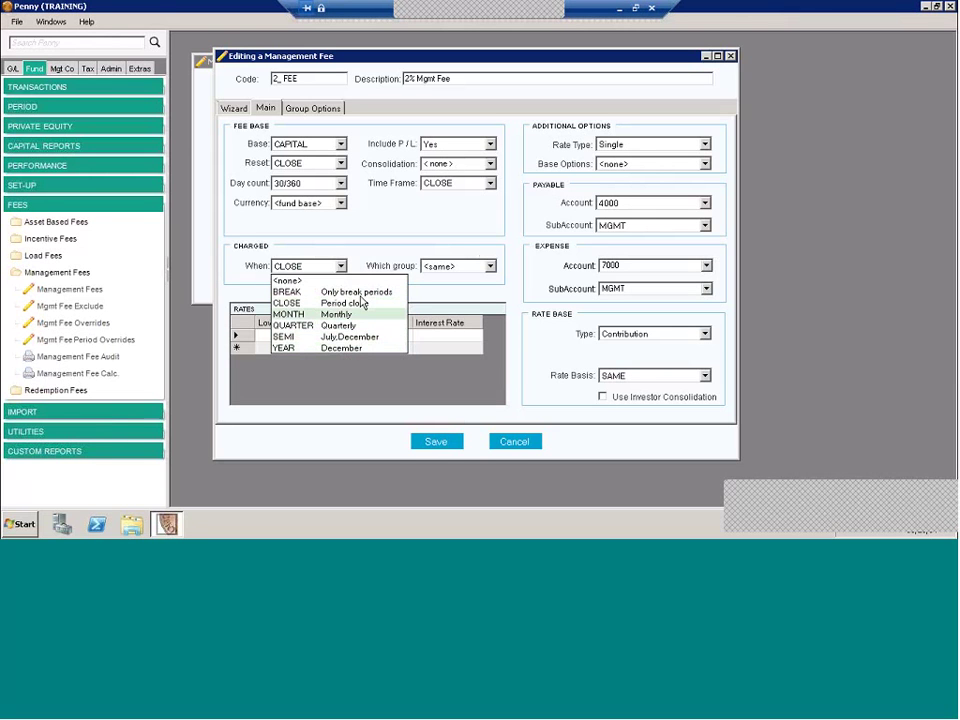
click(488, 267)
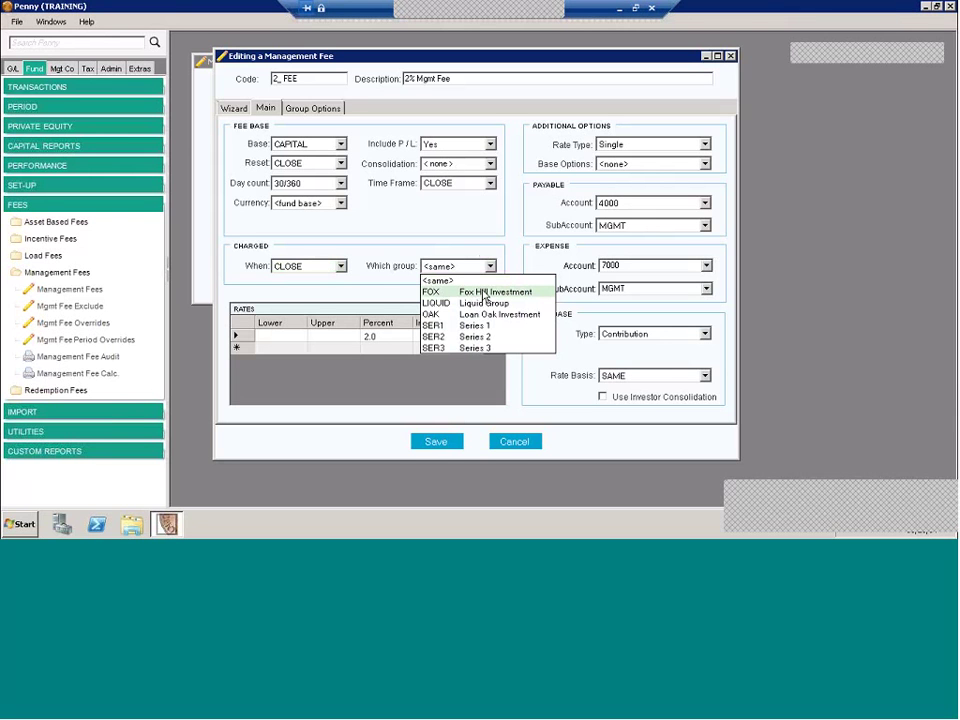
click(440, 281)
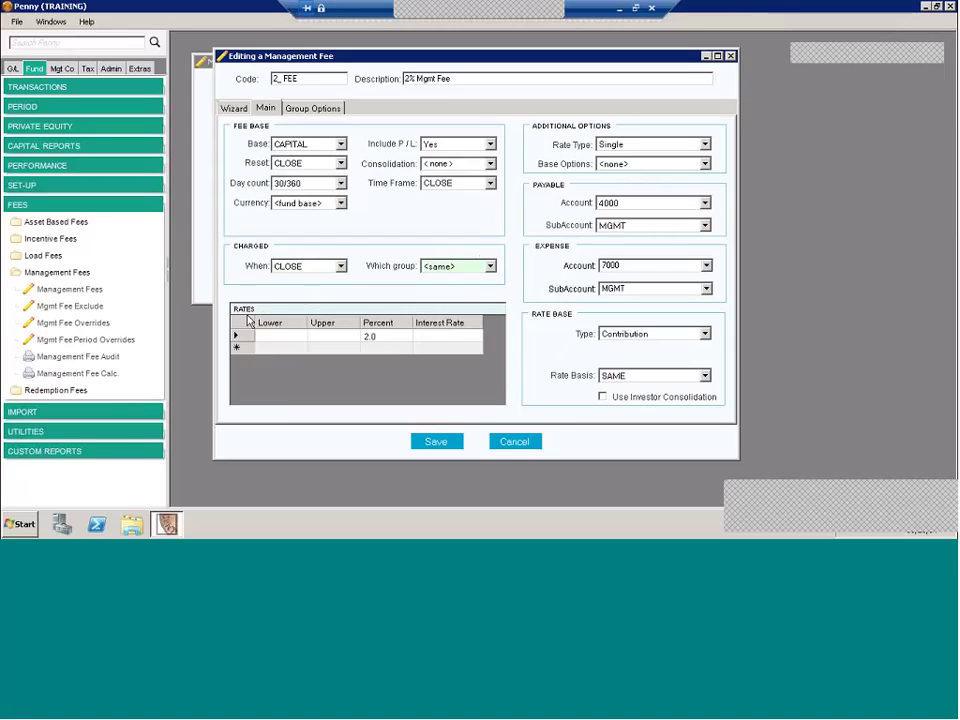
click(392, 340)
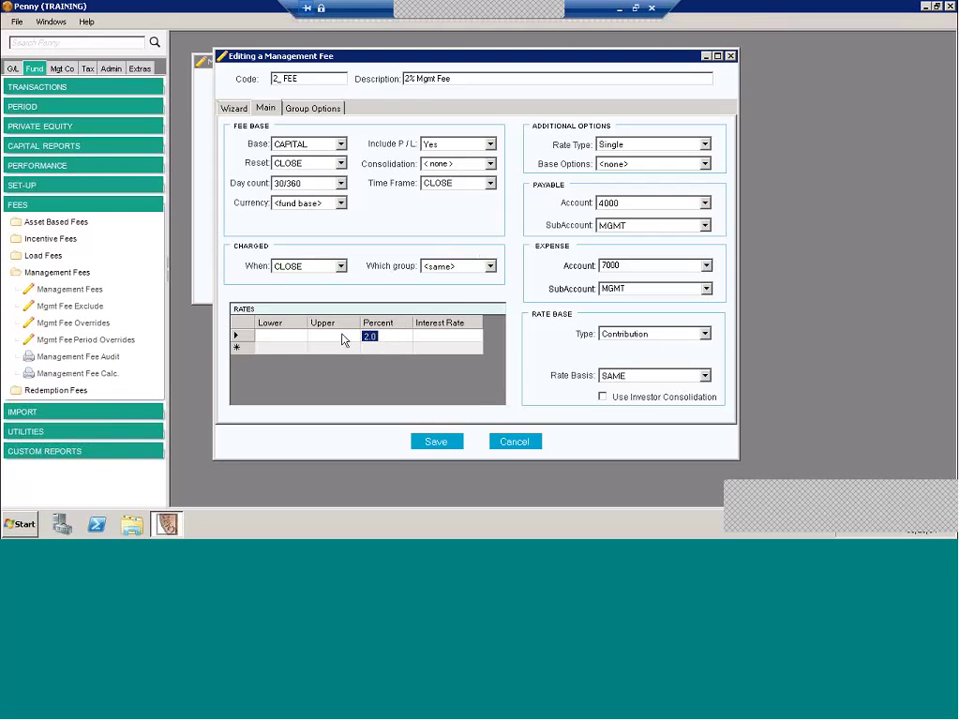
- Close the 2_ FEE editor without saving and open the TIER (Tiered Fee) for editing
click(514, 441)
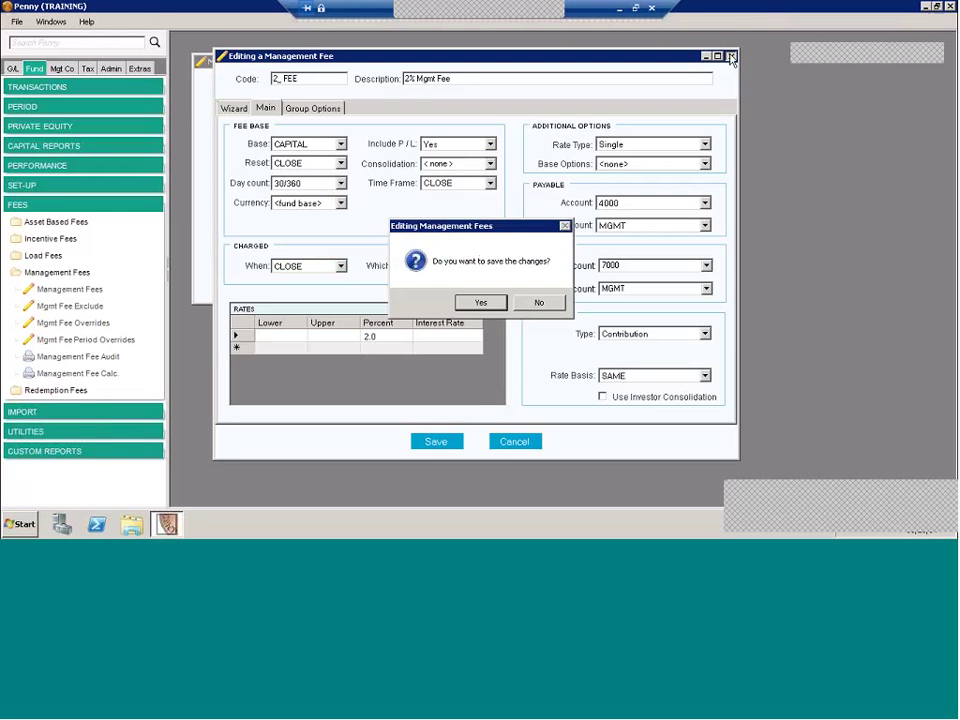
click(538, 304)
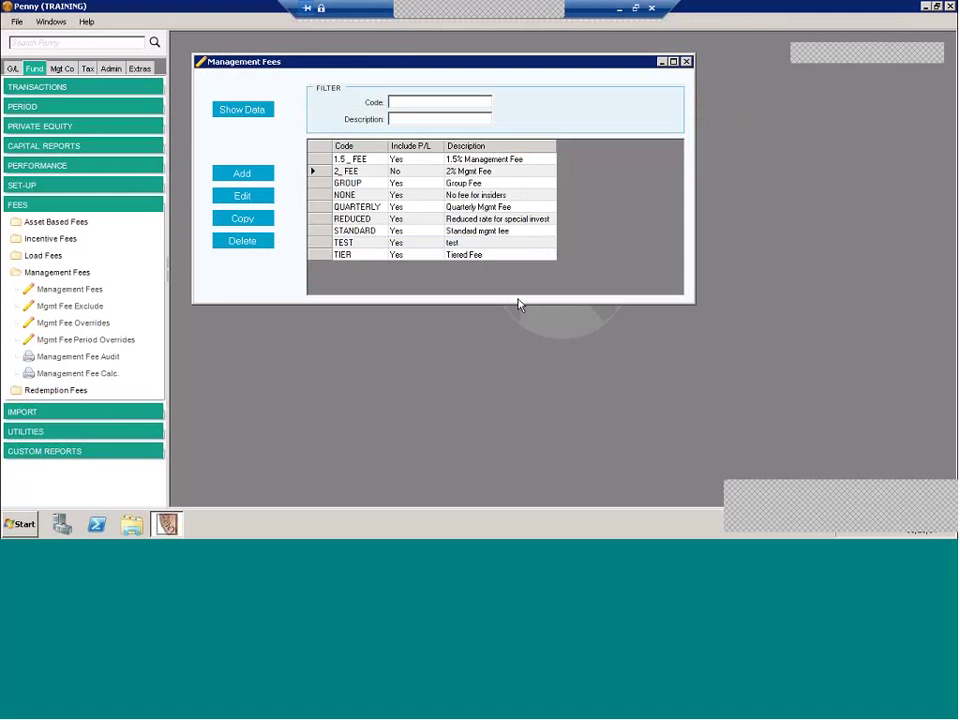
double_click(317, 258)
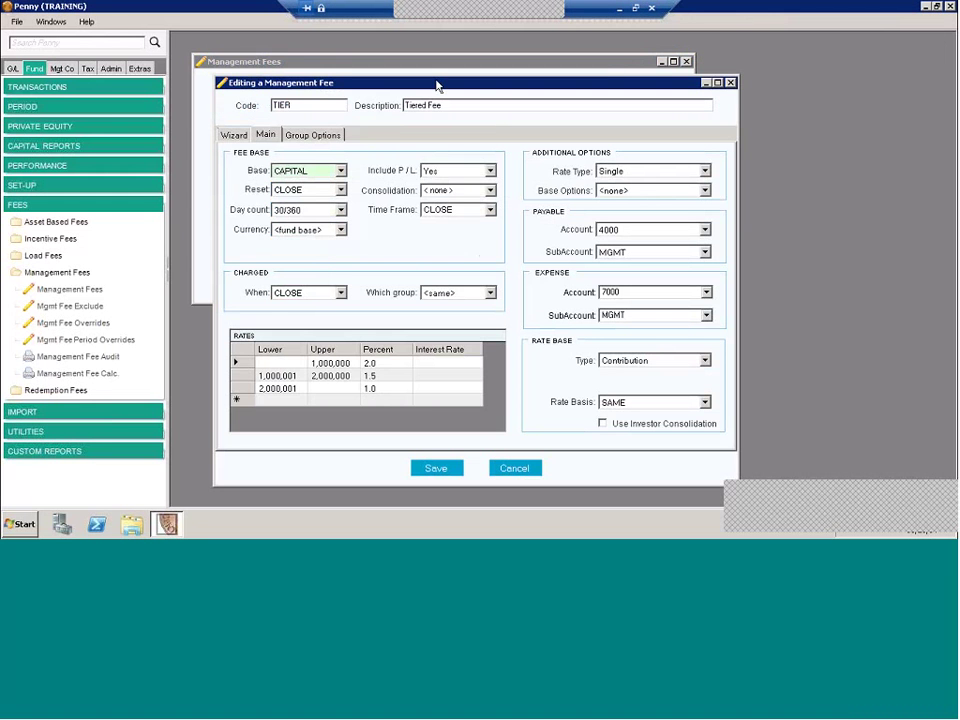
drag(437, 86, 440, 68)
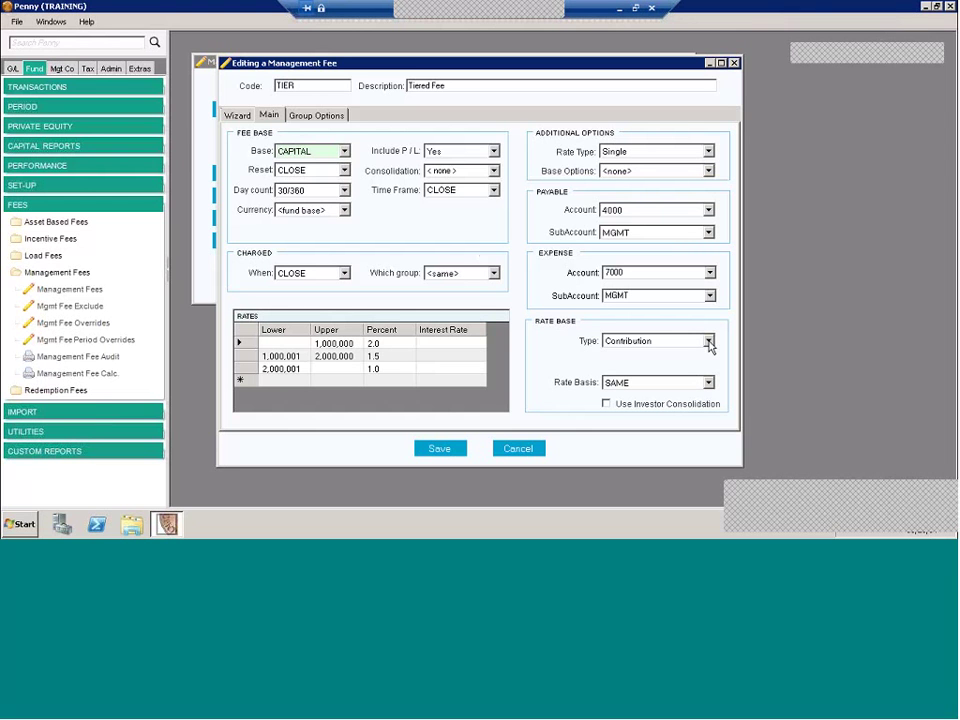
- Keep Contribution as rate base type and SAME as rate basis, and tick Use Investor Consolidation
click(708, 342)
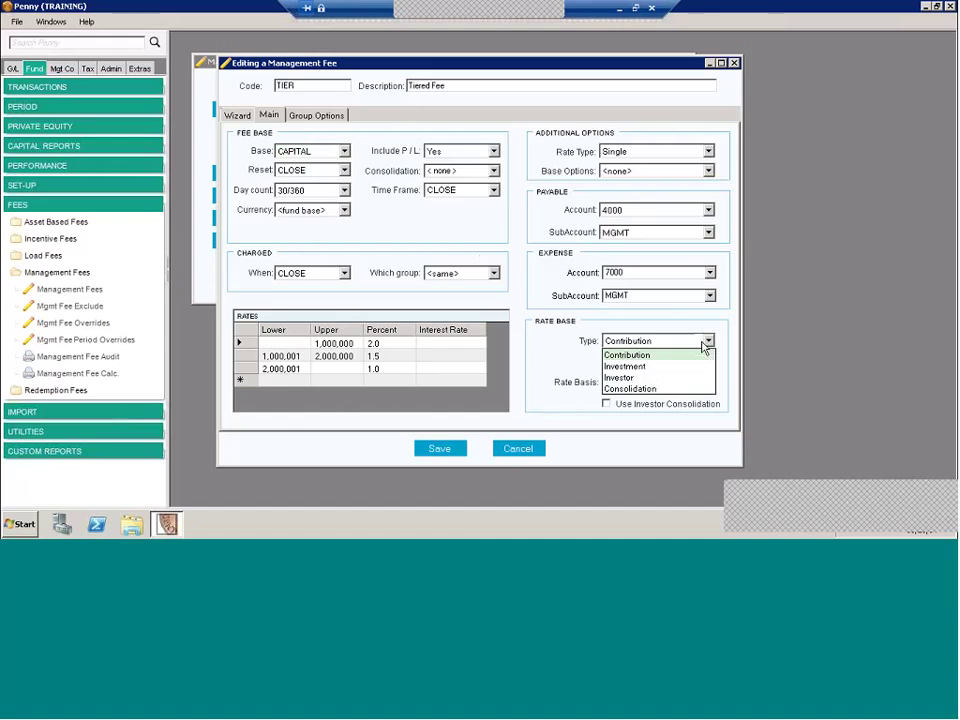
click(704, 344)
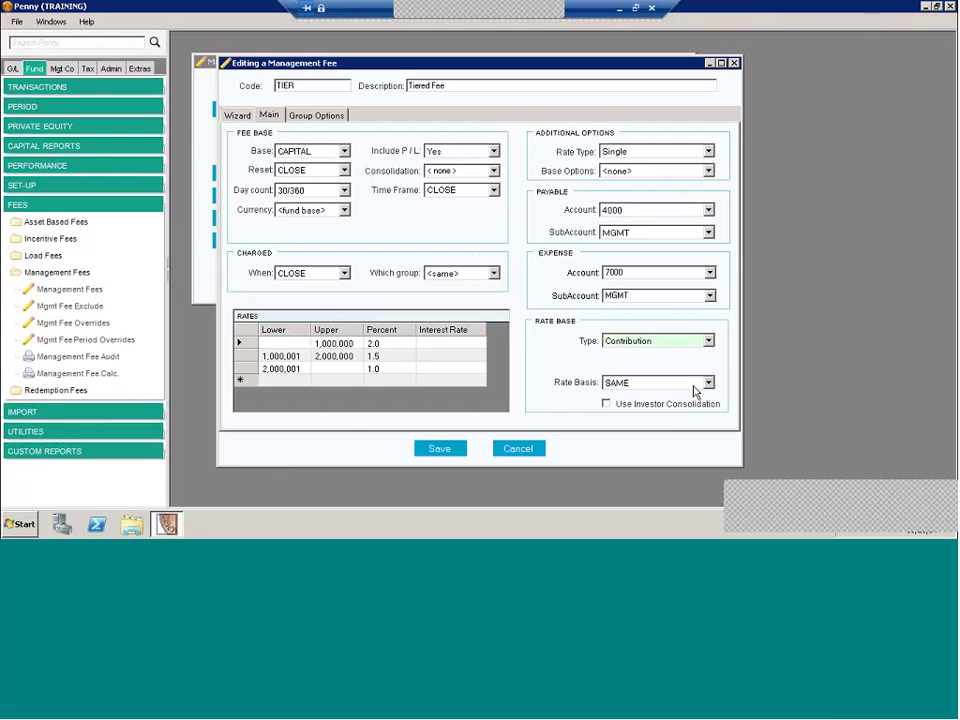
click(716, 386)
click(716, 386)
click(716, 388)
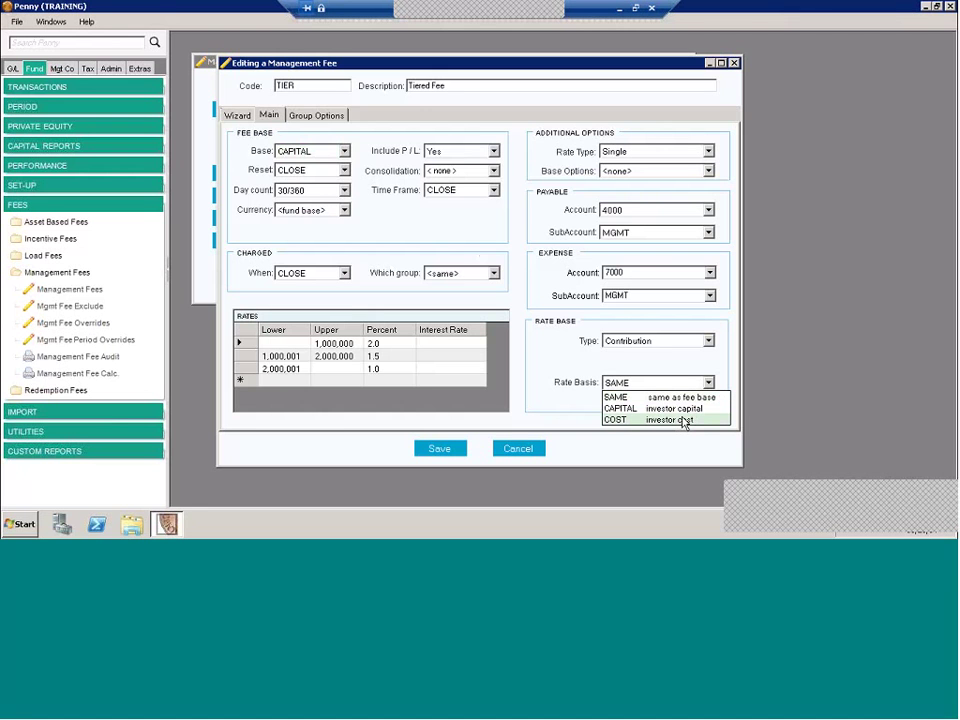
click(656, 397)
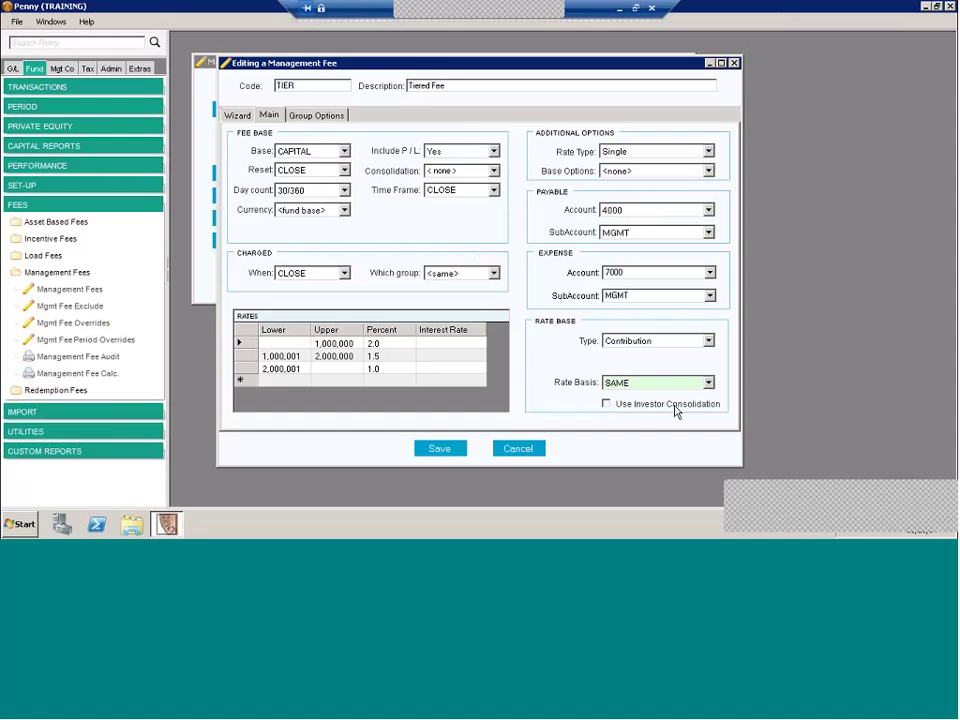
click(606, 404)
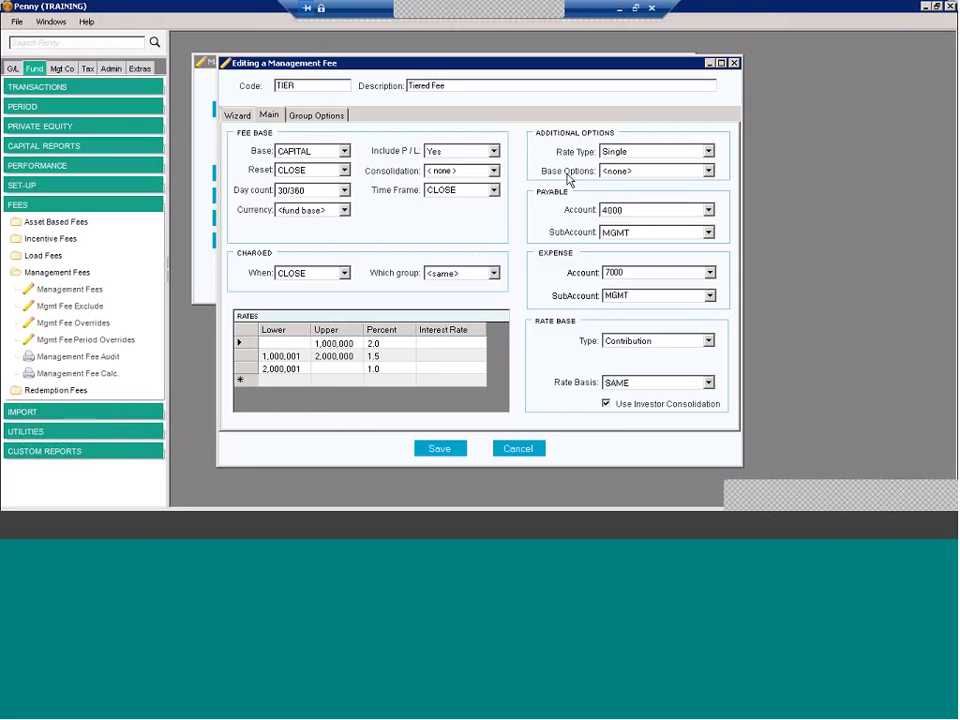
- Keep the TIER fee's rate type as Single and show the Base Options list
click(708, 152)
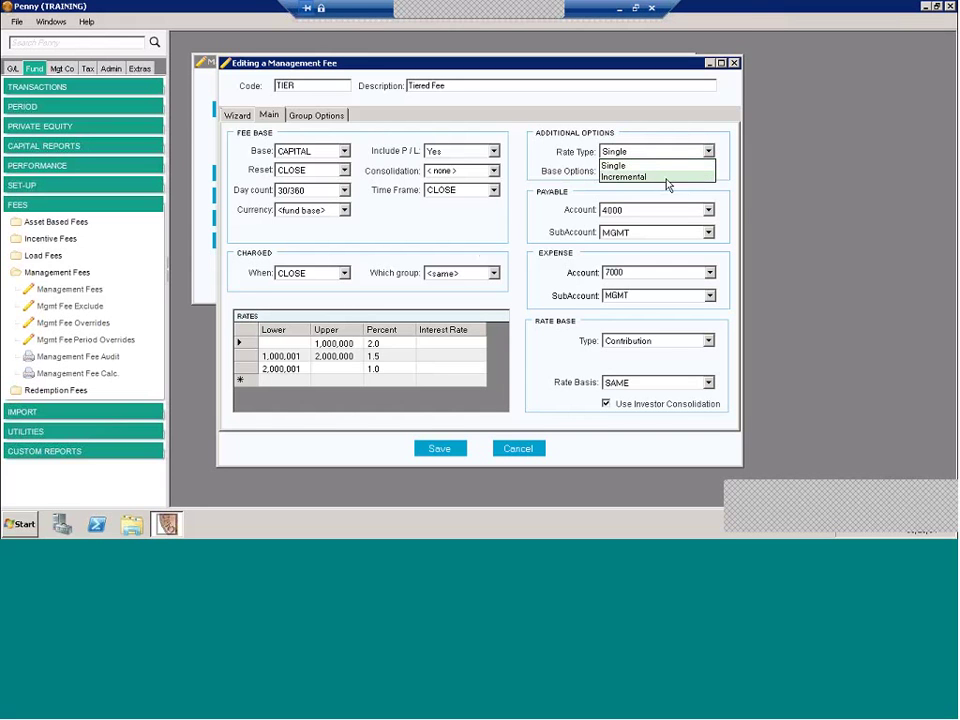
click(637, 167)
click(708, 171)
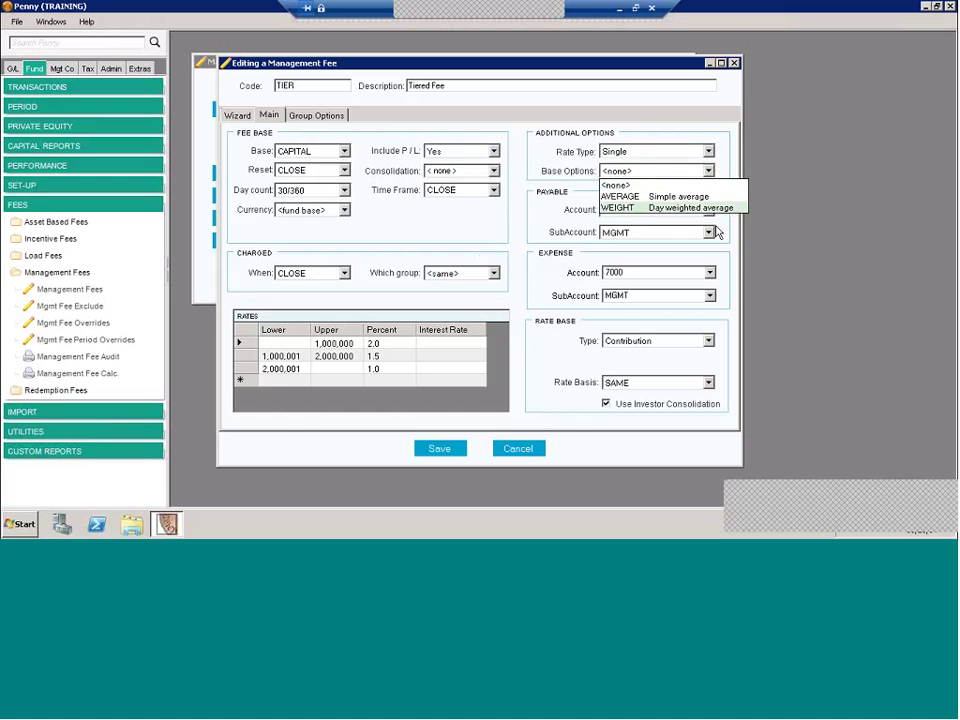
- Set Base Options to AVERAGE and keep 4000 as the payable account
click(650, 196)
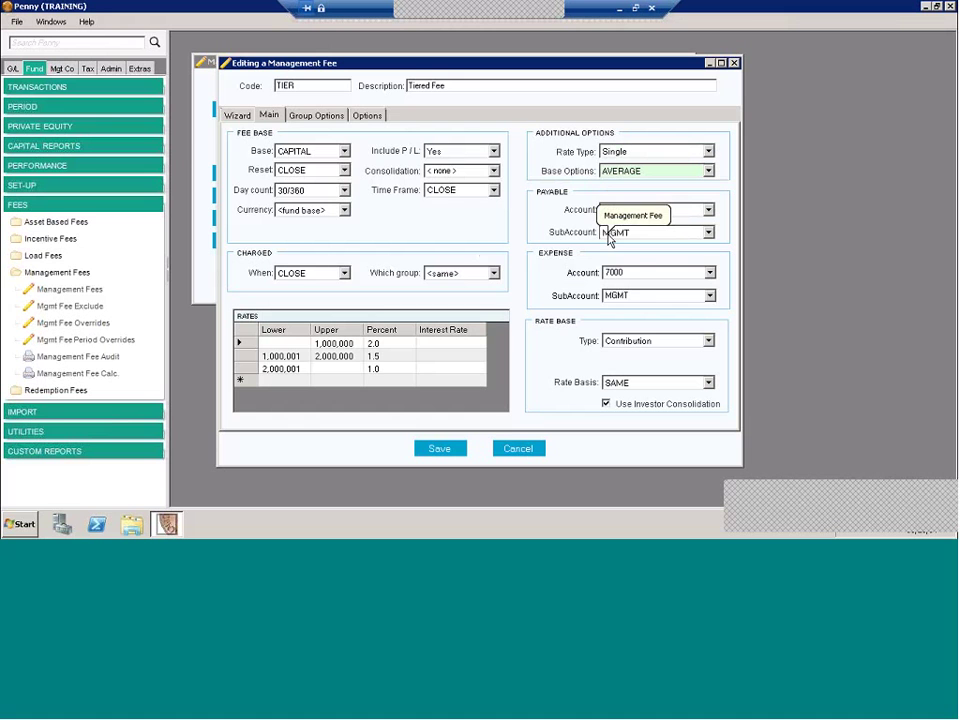
click(622, 211)
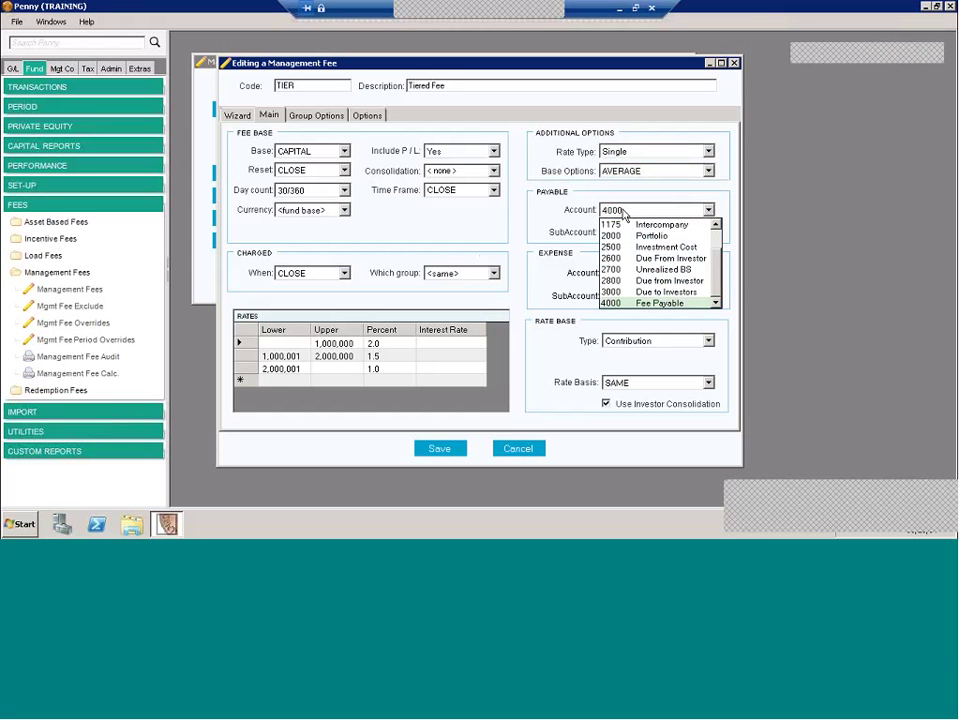
key(Return)
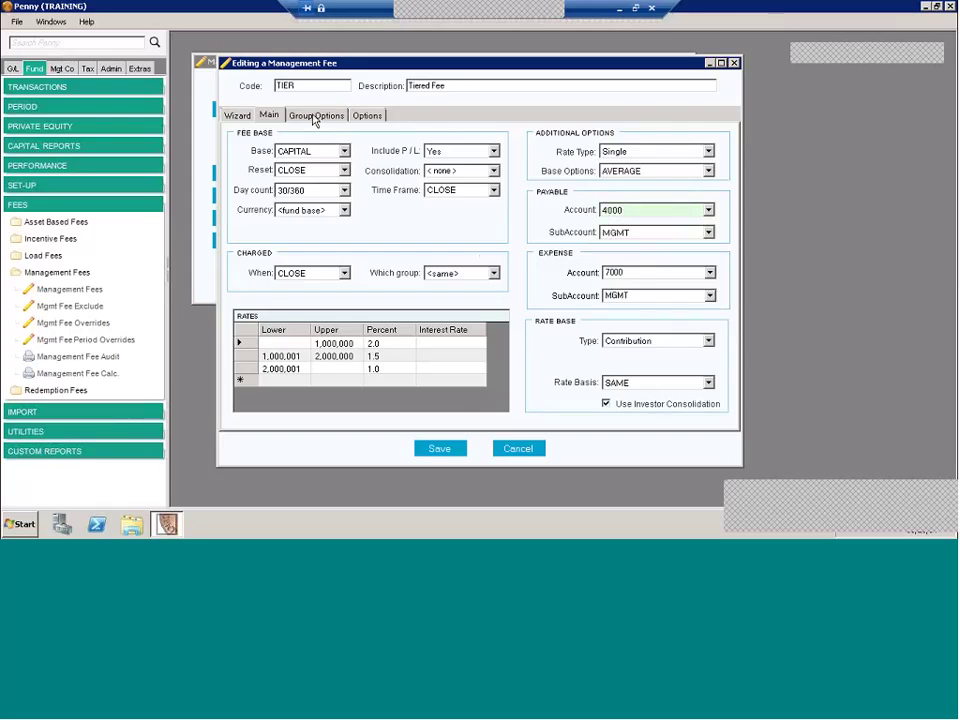
click(334, 119)
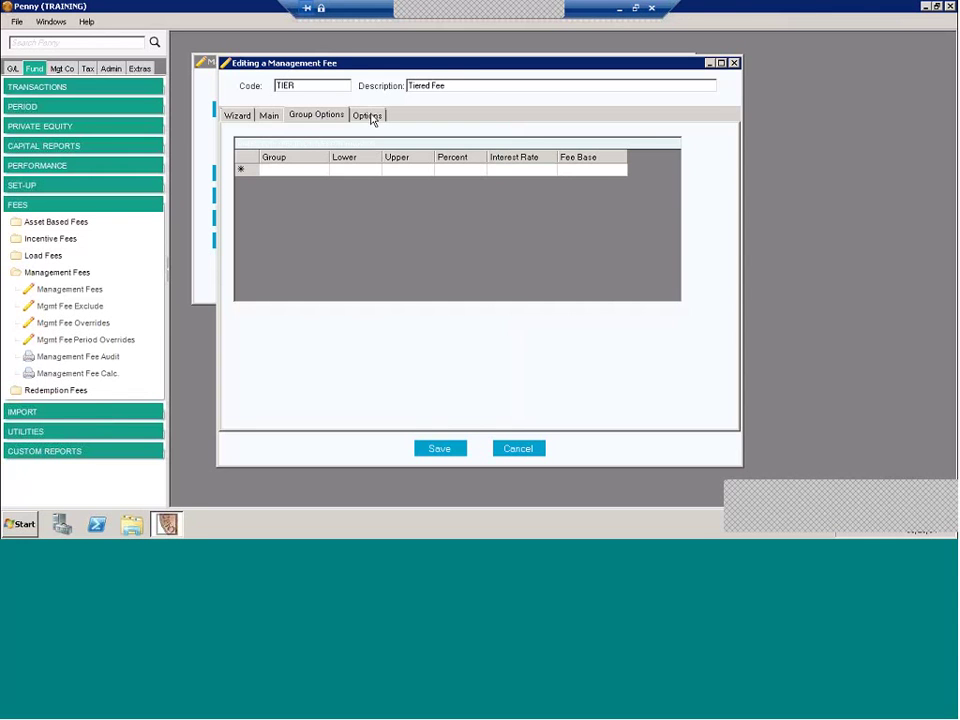
click(270, 115)
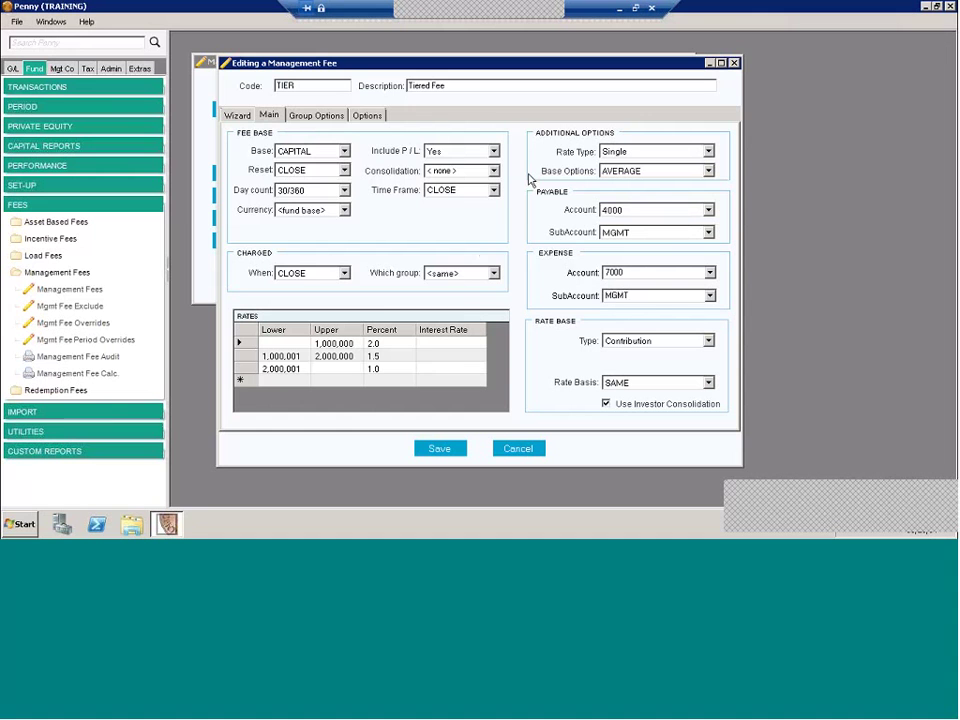
key(F1)
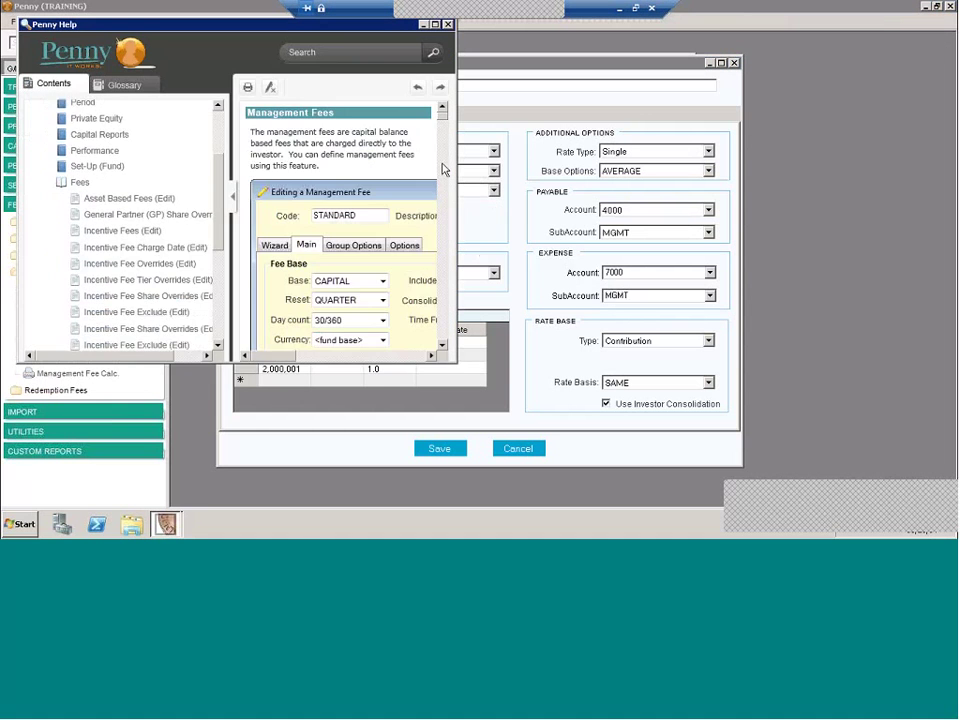
click(233, 198)
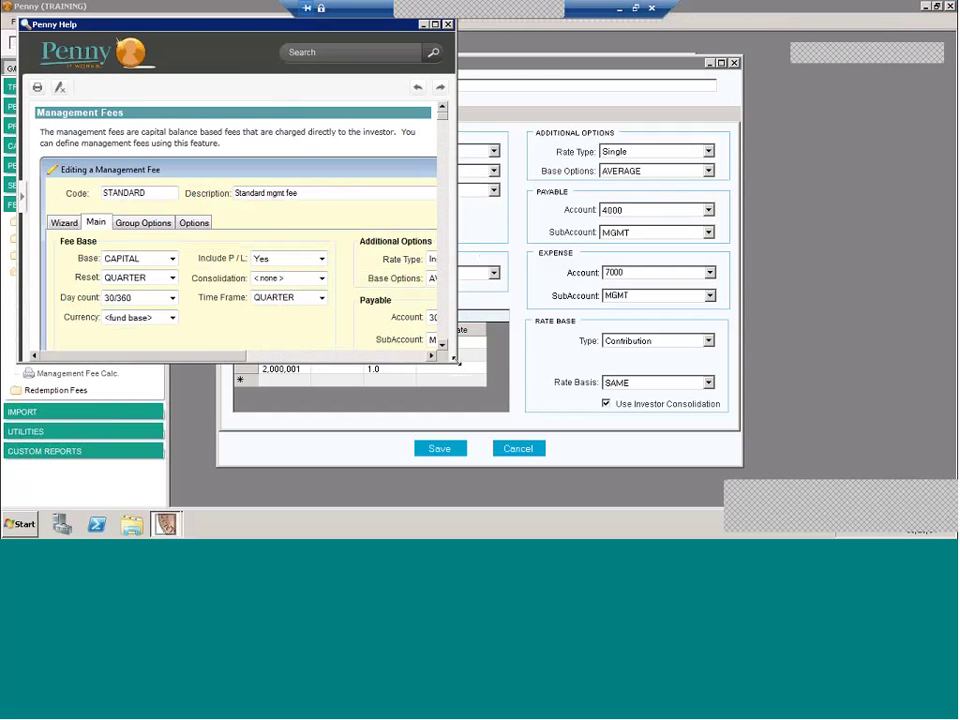
drag(456, 230, 545, 215)
drag(530, 116, 533, 158)
scroll(531, 138, down, 1)
scroll(256, 210, down, 3)
scroll(432, 265, down, 2)
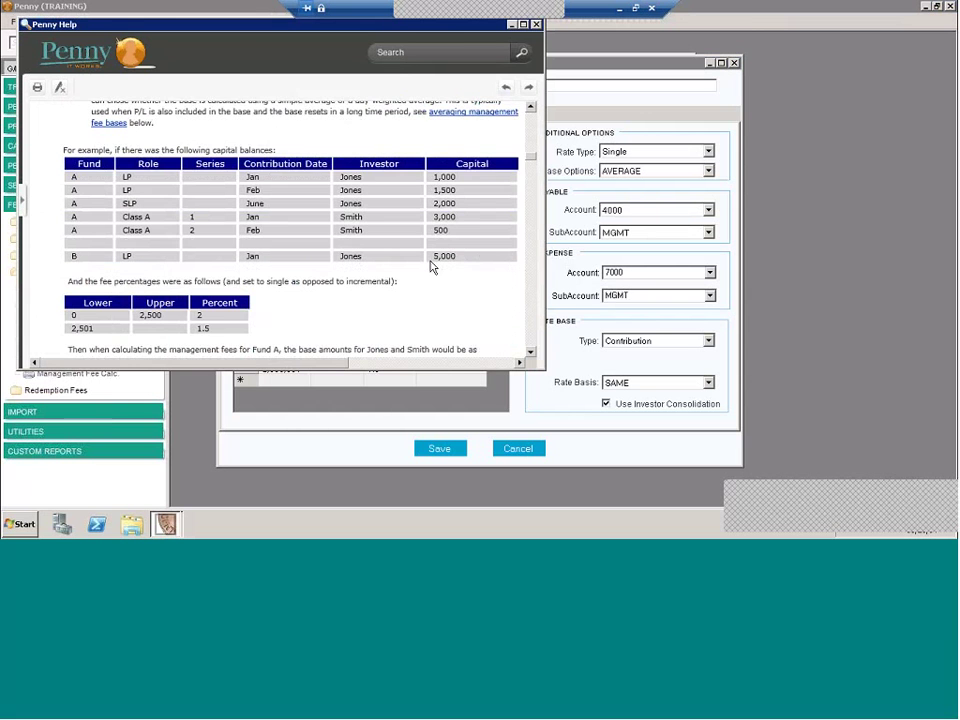
scroll(432, 265, down, 2)
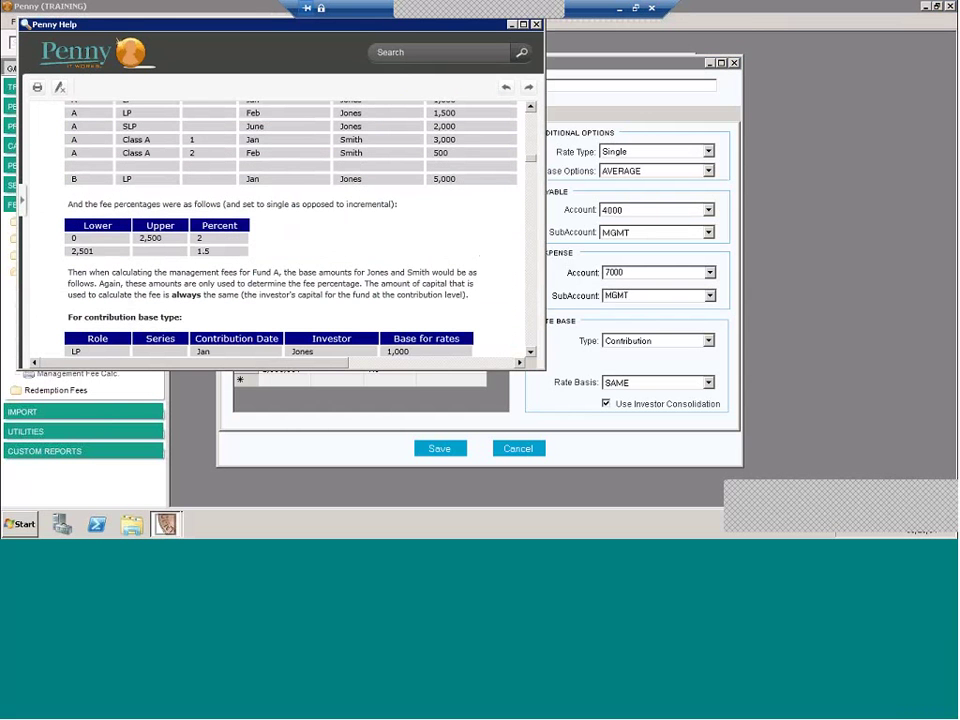
click(536, 25)
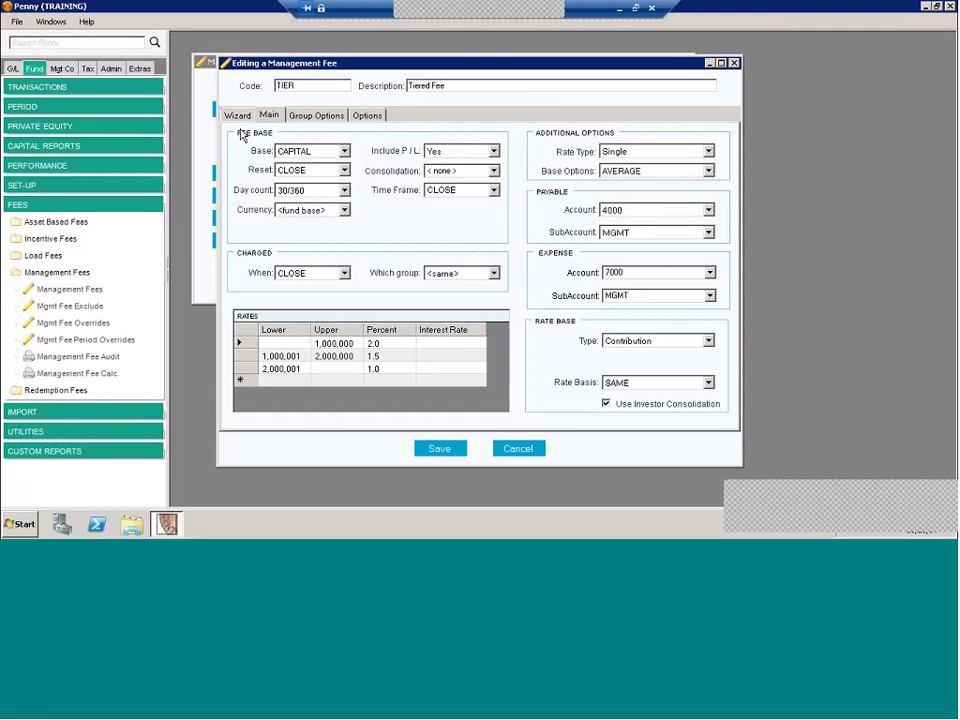
- Close the TIER editor, then add a new fee with code 'Test' and description 'test'
click(732, 64)
key(Return)
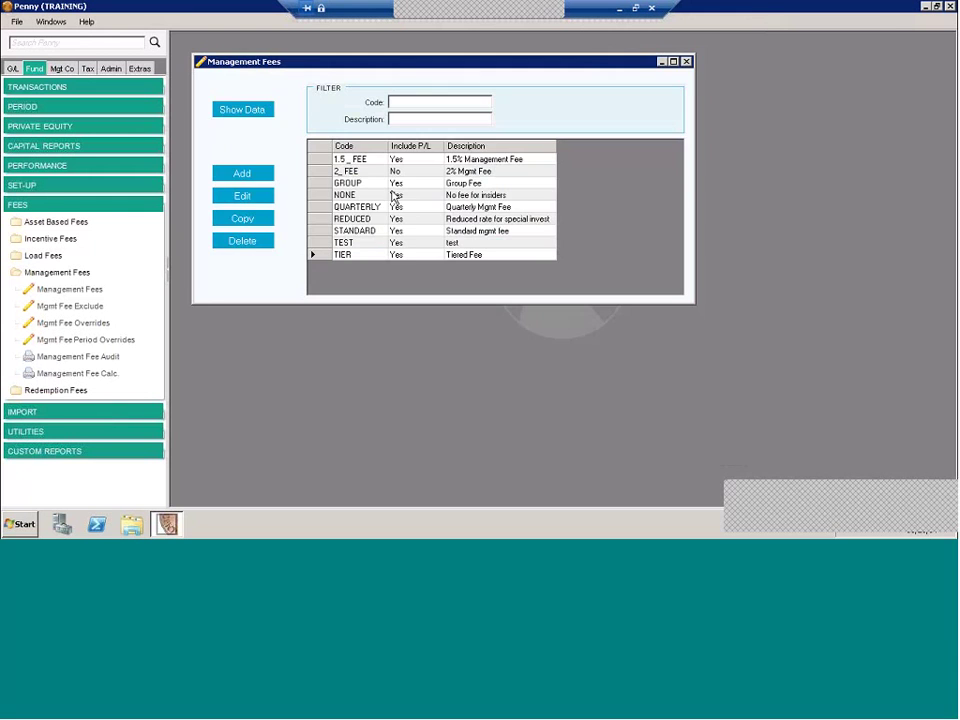
click(250, 175)
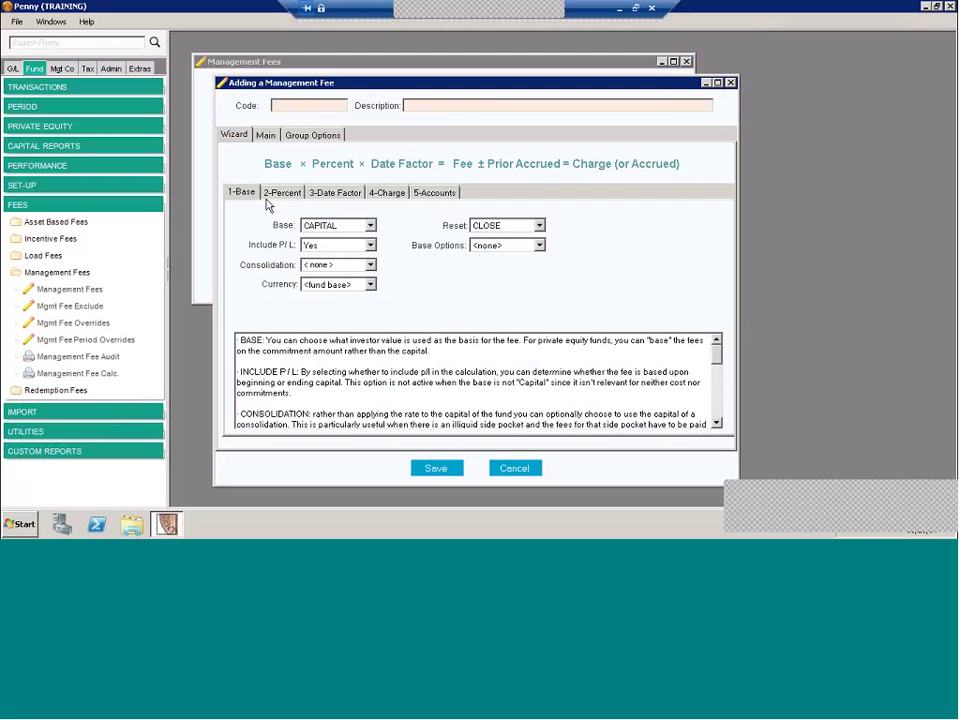
click(294, 107)
text(Test)
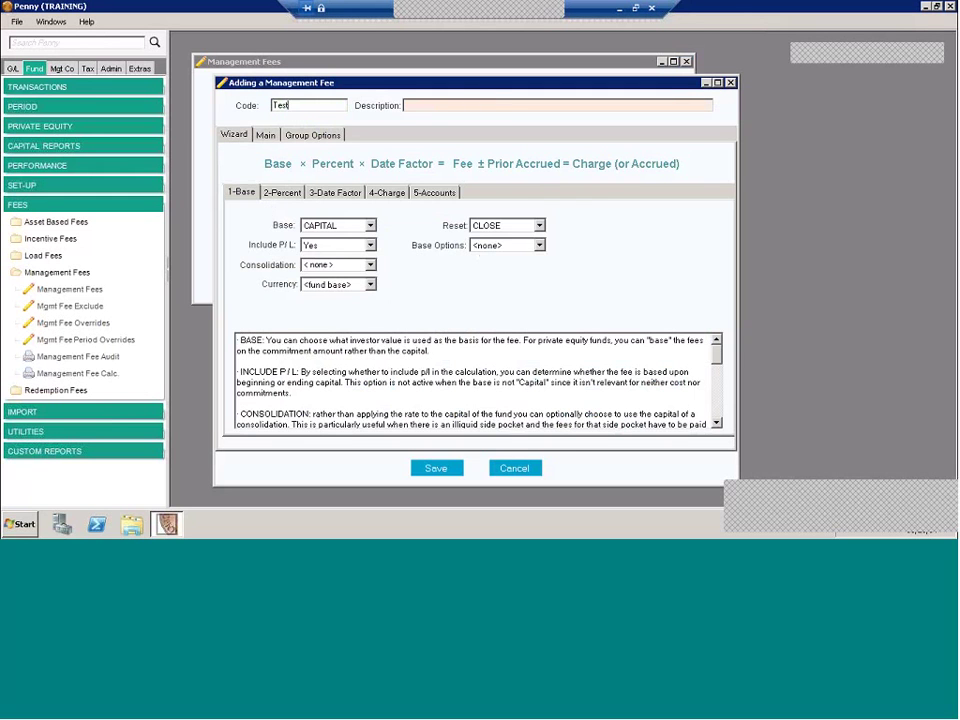
key(Tab)
click(406, 105)
text(test)
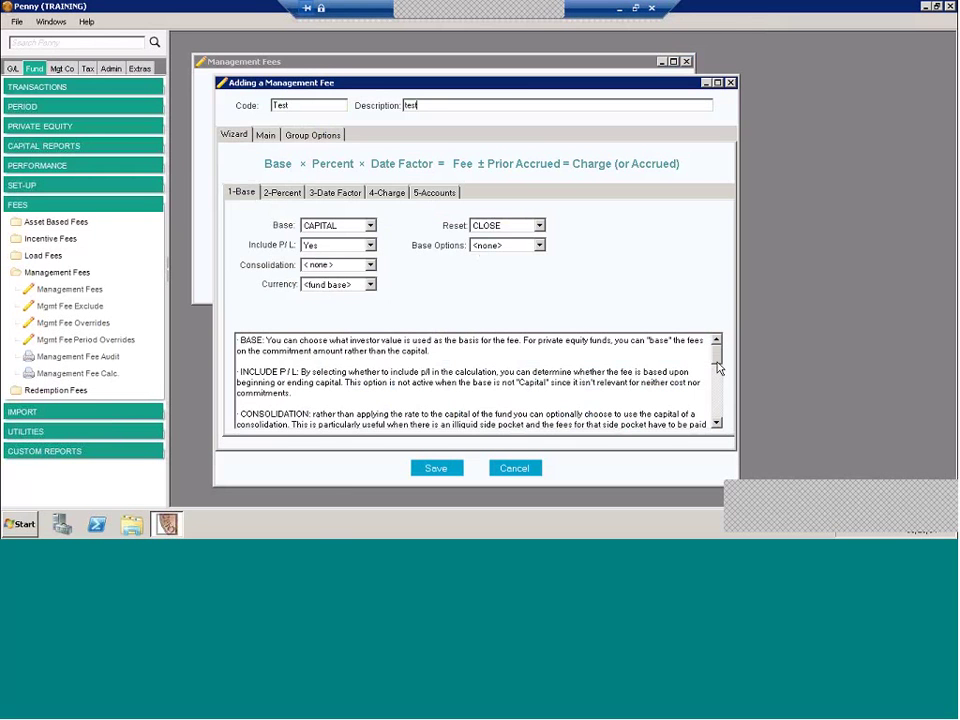
scroll(716, 365, down, 3)
scroll(718, 376, down, 3)
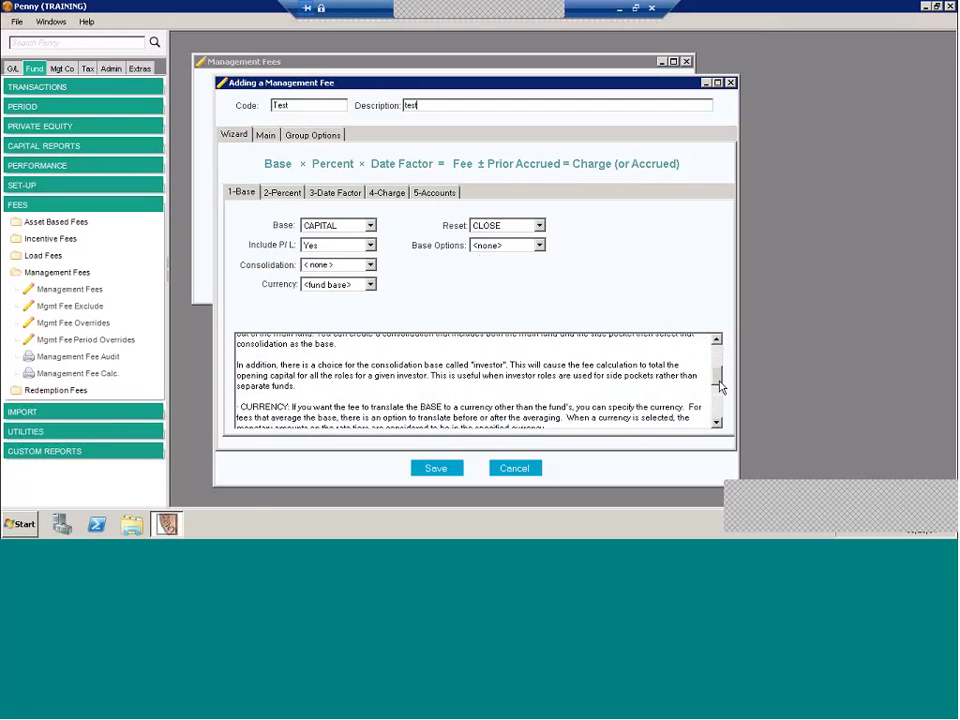
- Review the Percent, Date Factor and Charge steps, keep <none> for When charged, then cancel
click(293, 193)
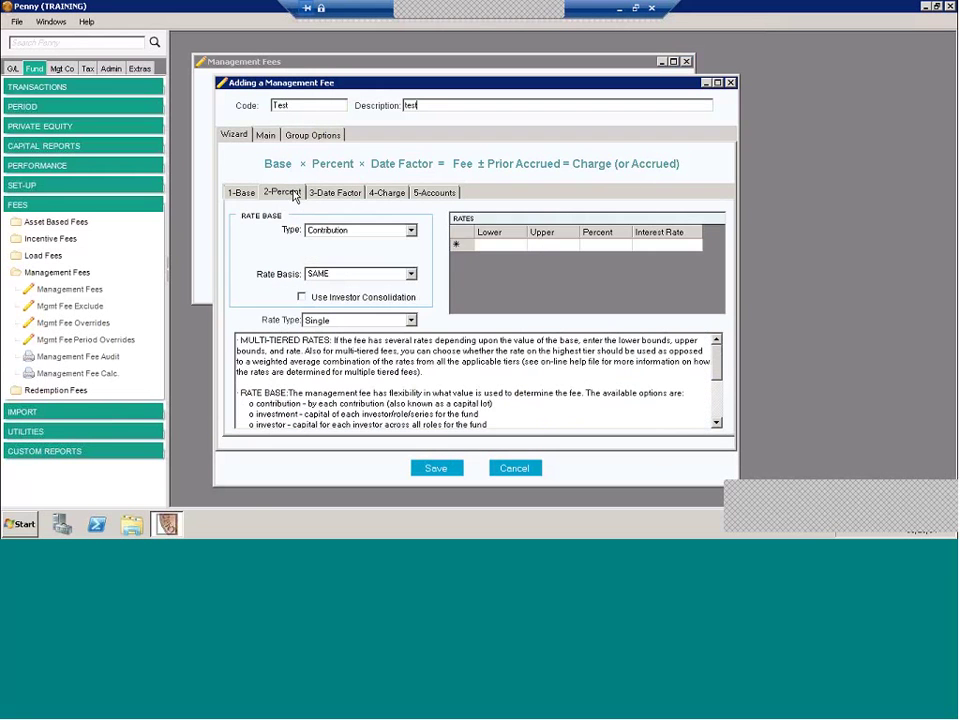
click(343, 194)
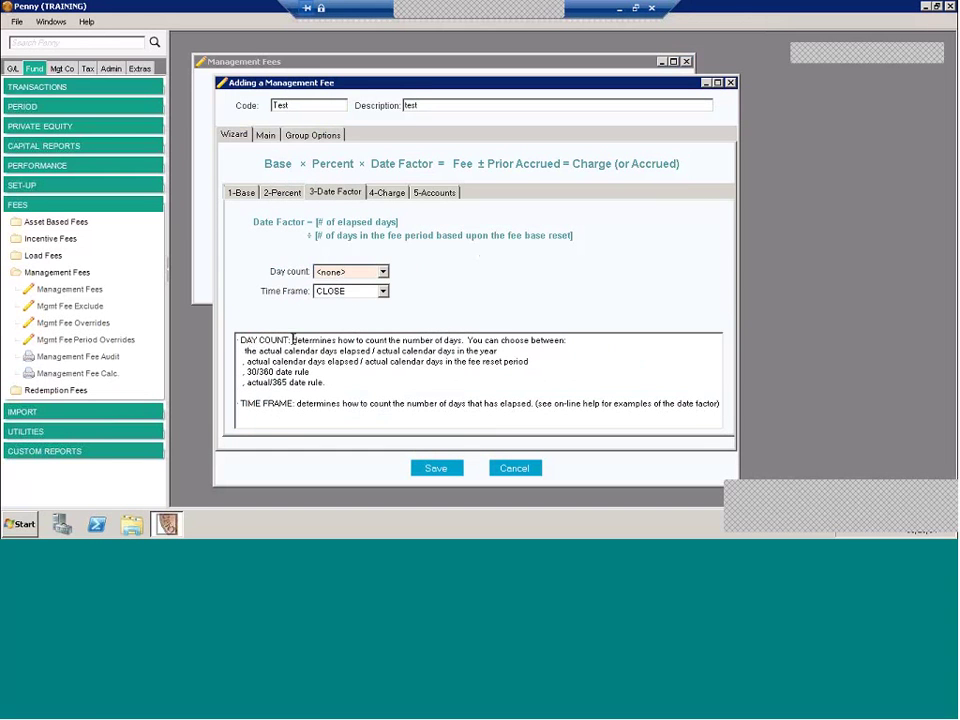
drag(240, 341, 328, 381)
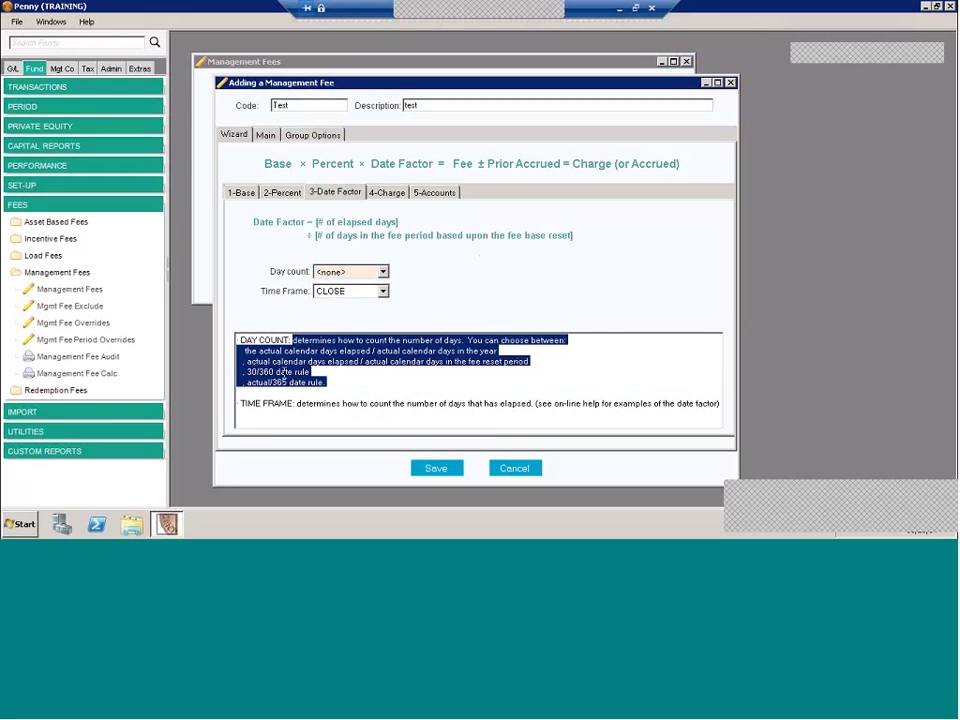
click(376, 196)
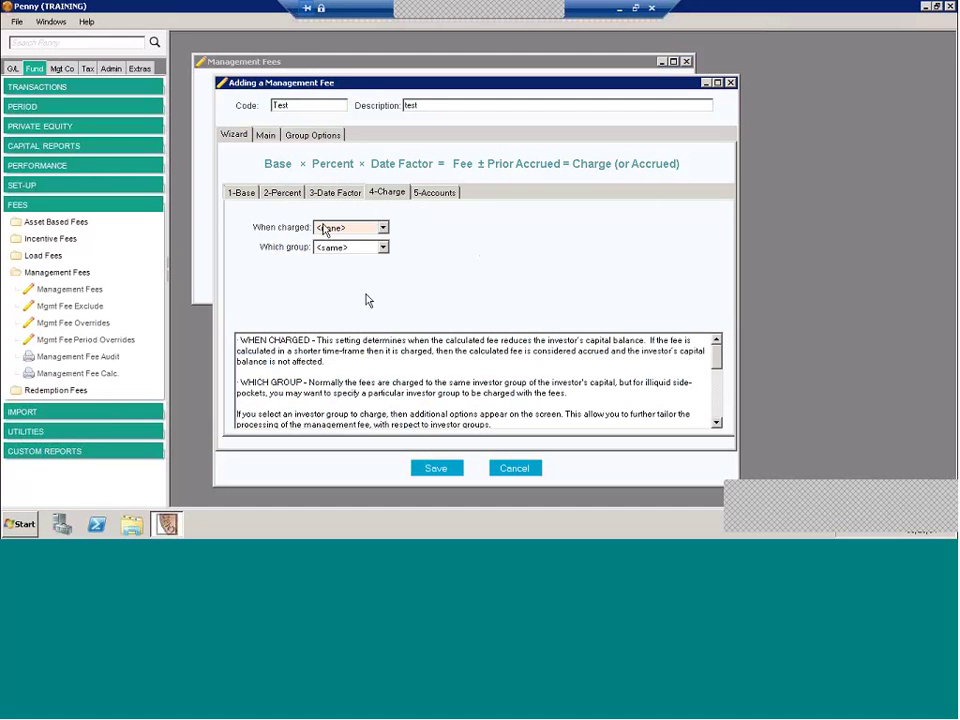
click(382, 229)
click(390, 242)
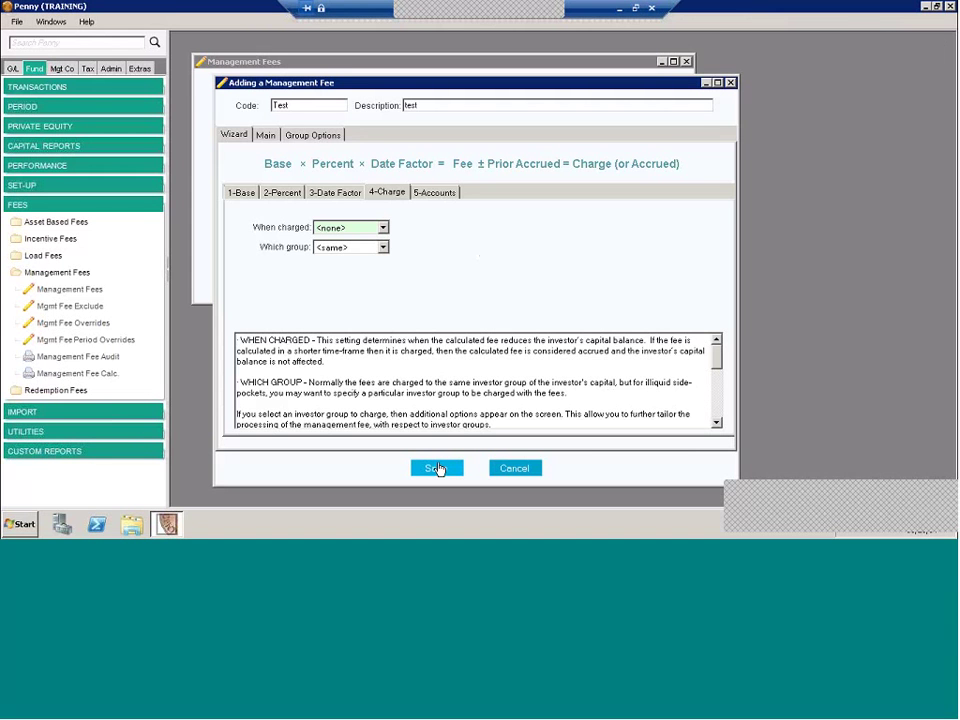
click(510, 470)
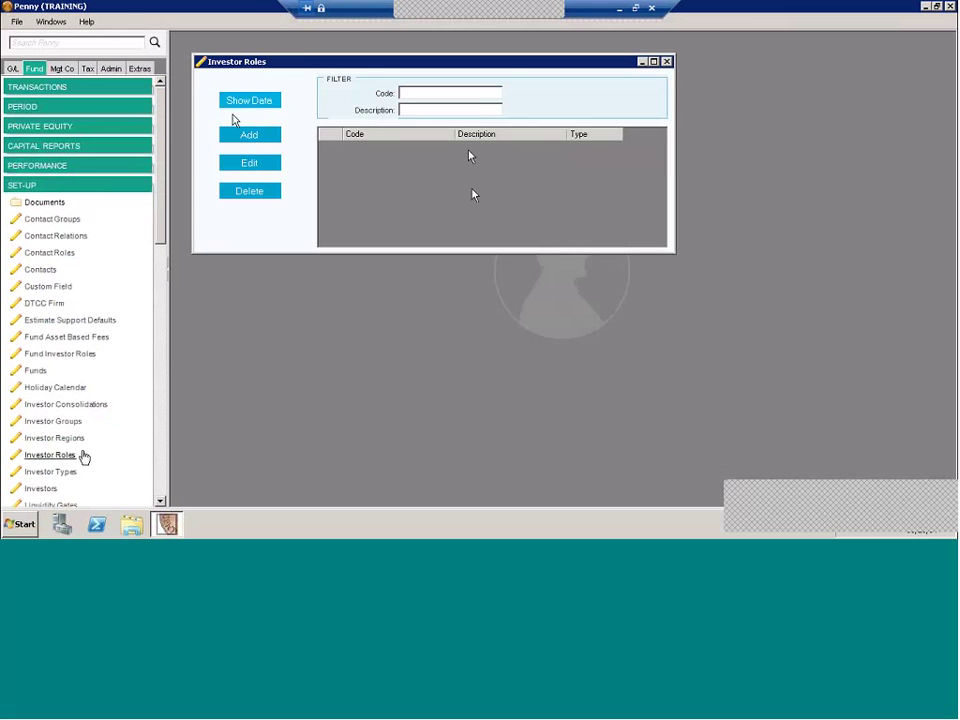
- Open the LP TIER investor role, keeping 2_FEE as management fee and No for partial withdrawals
click(249, 100)
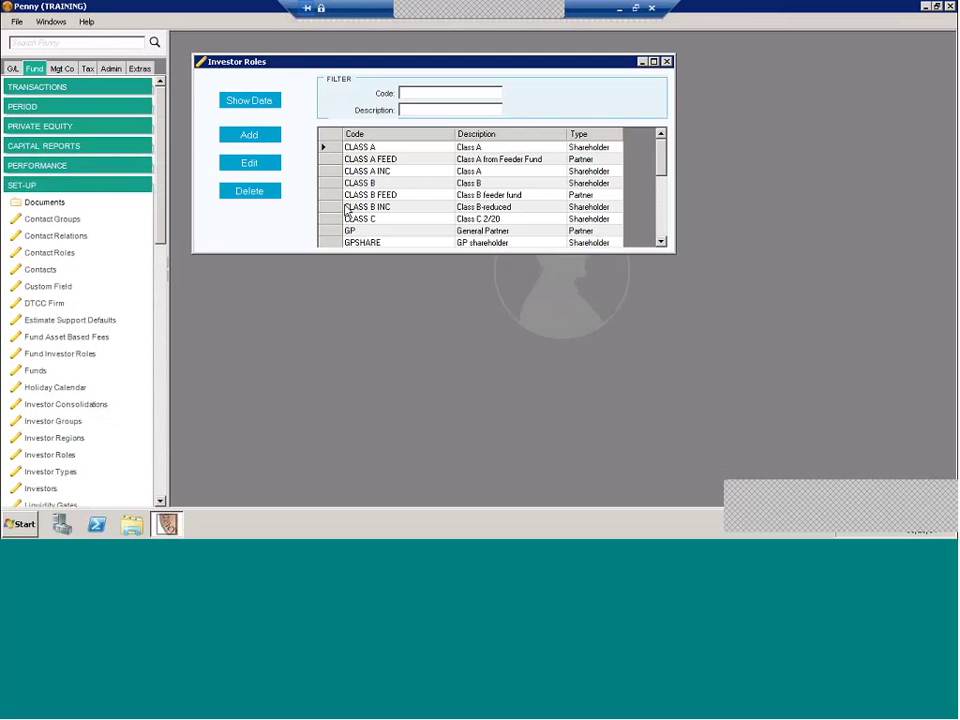
scroll(338, 218, down, 2)
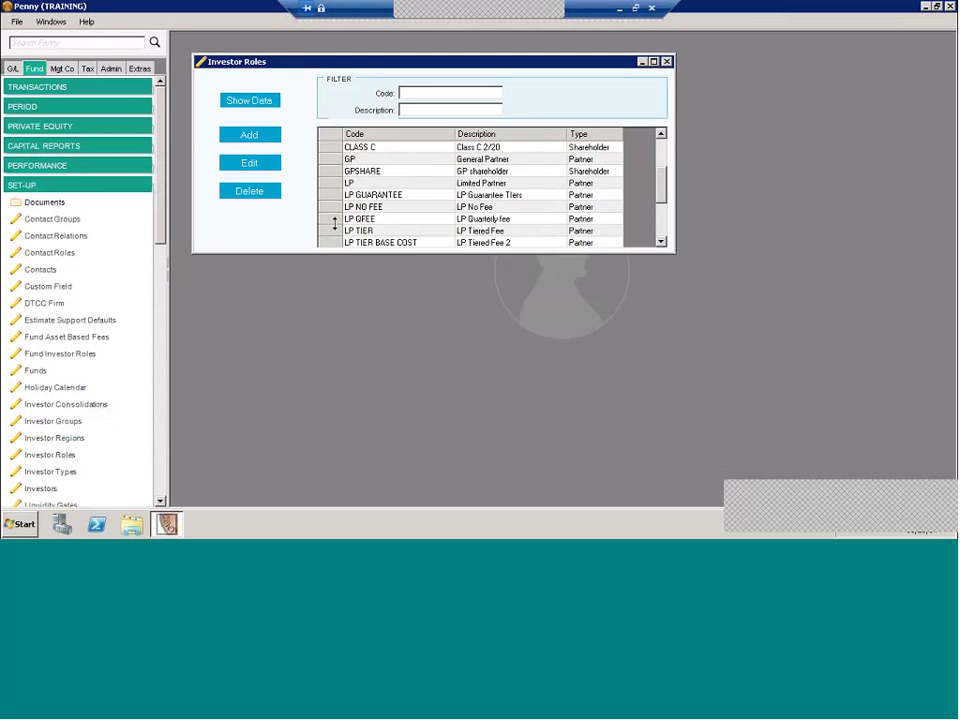
double_click(333, 231)
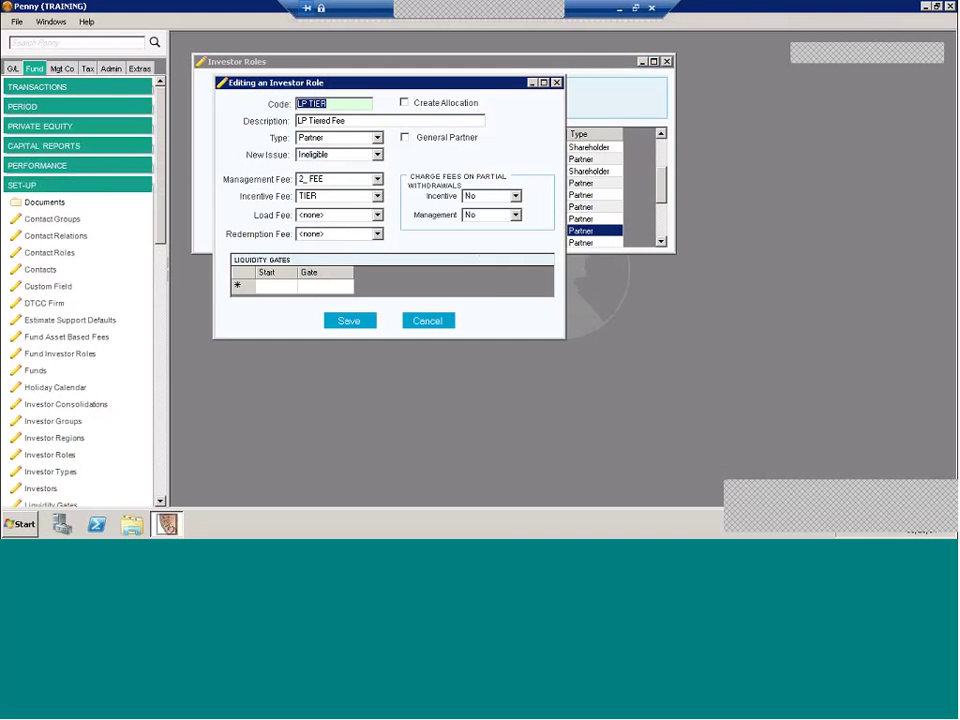
click(378, 179)
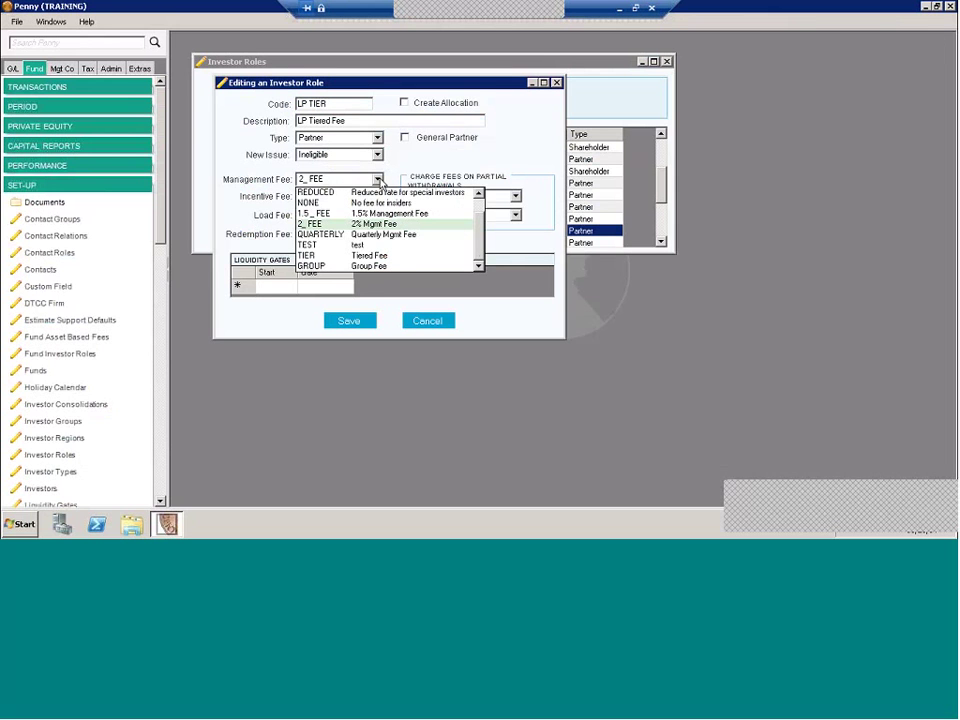
click(378, 224)
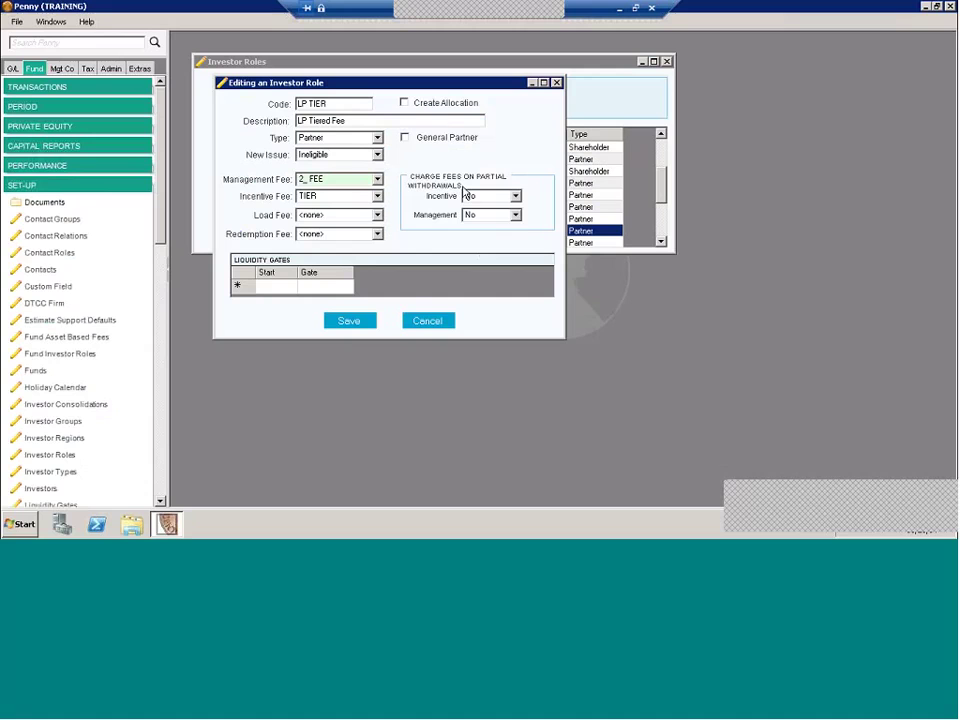
click(514, 215)
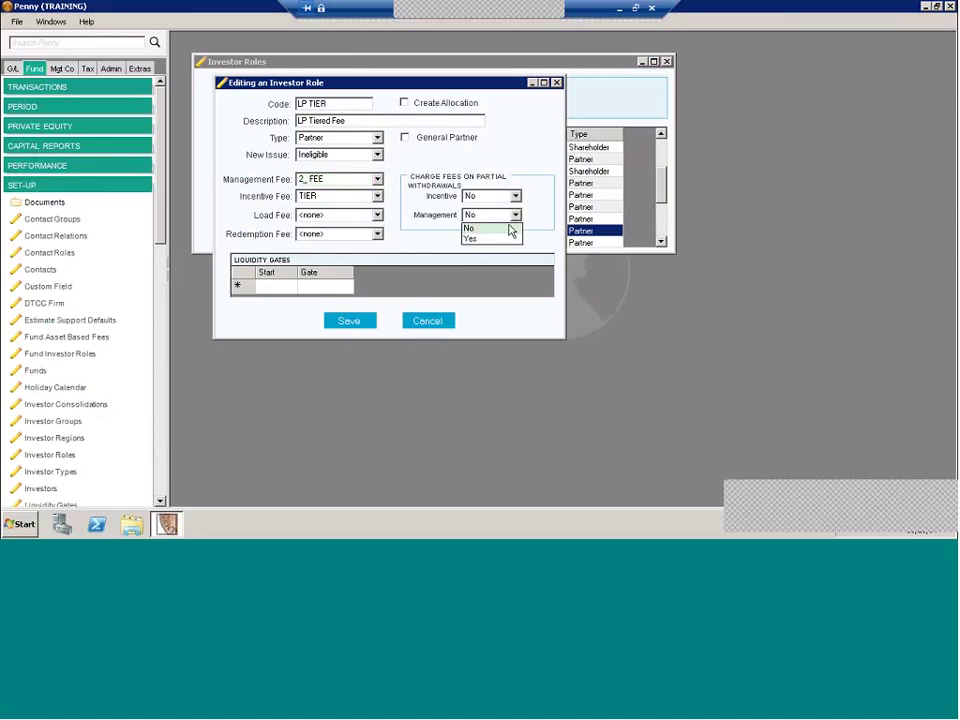
click(510, 229)
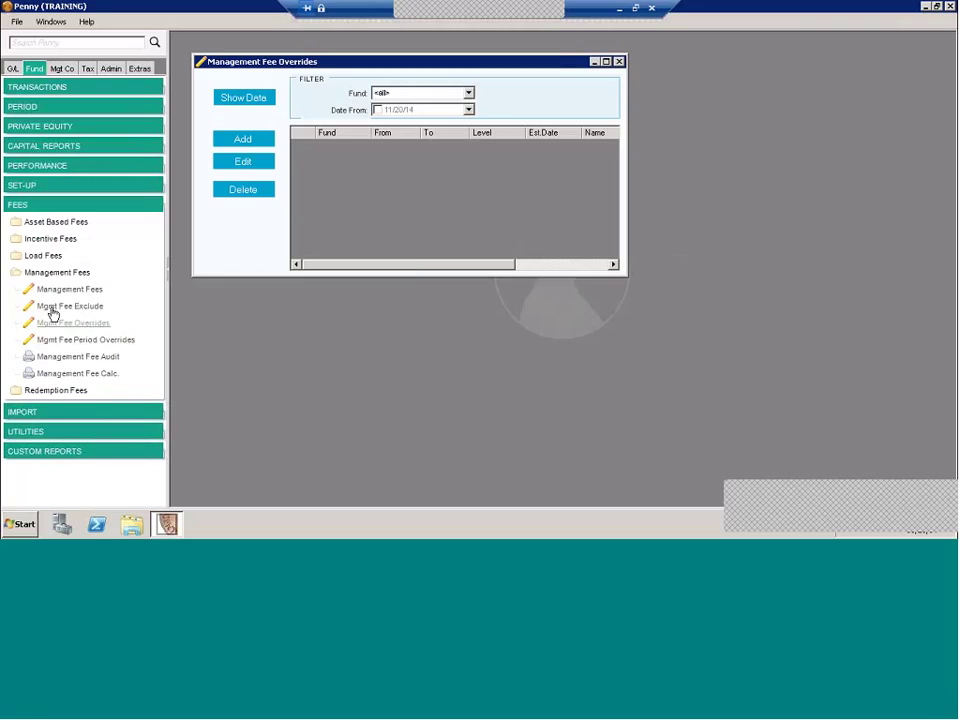
- Open the March 2014 fee override, inspect LP#1's 100.00 charge, then close the editor
click(238, 98)
double_click(298, 147)
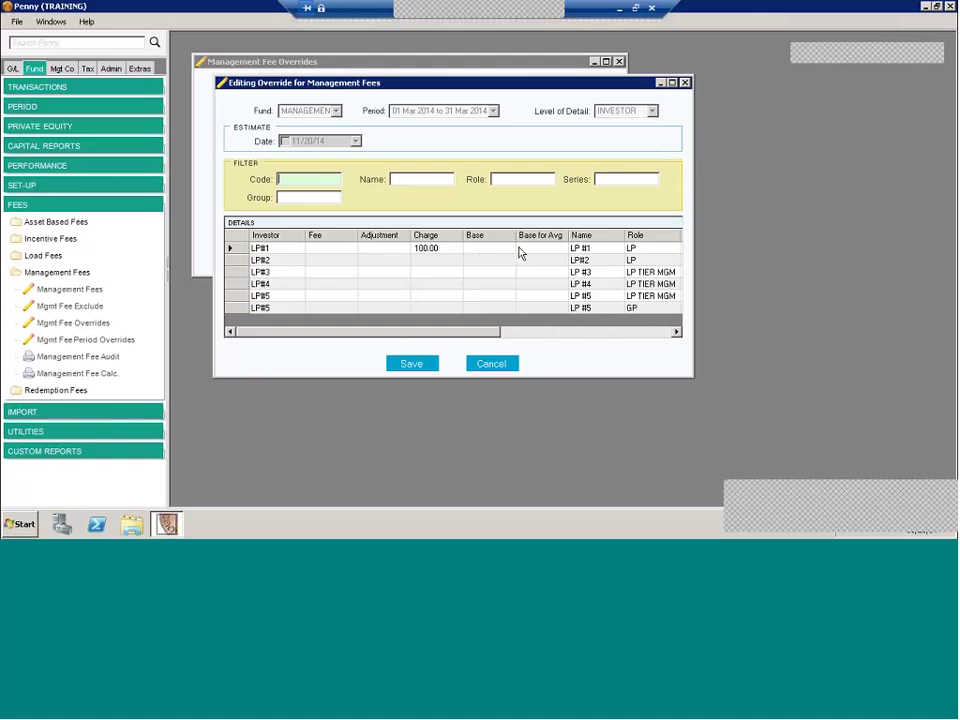
click(435, 252)
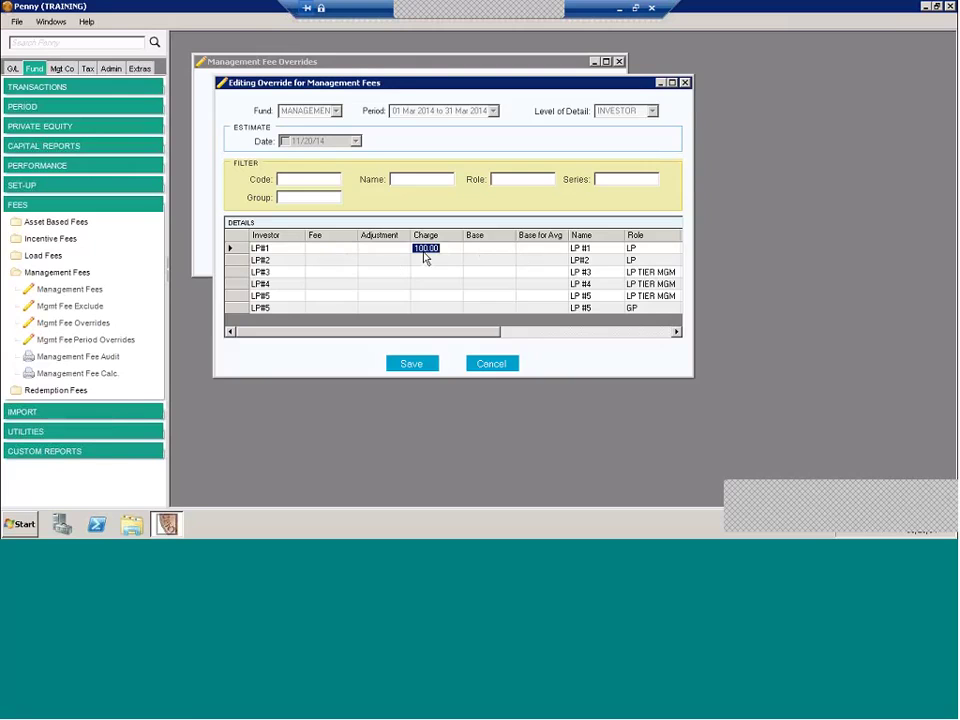
click(686, 84)
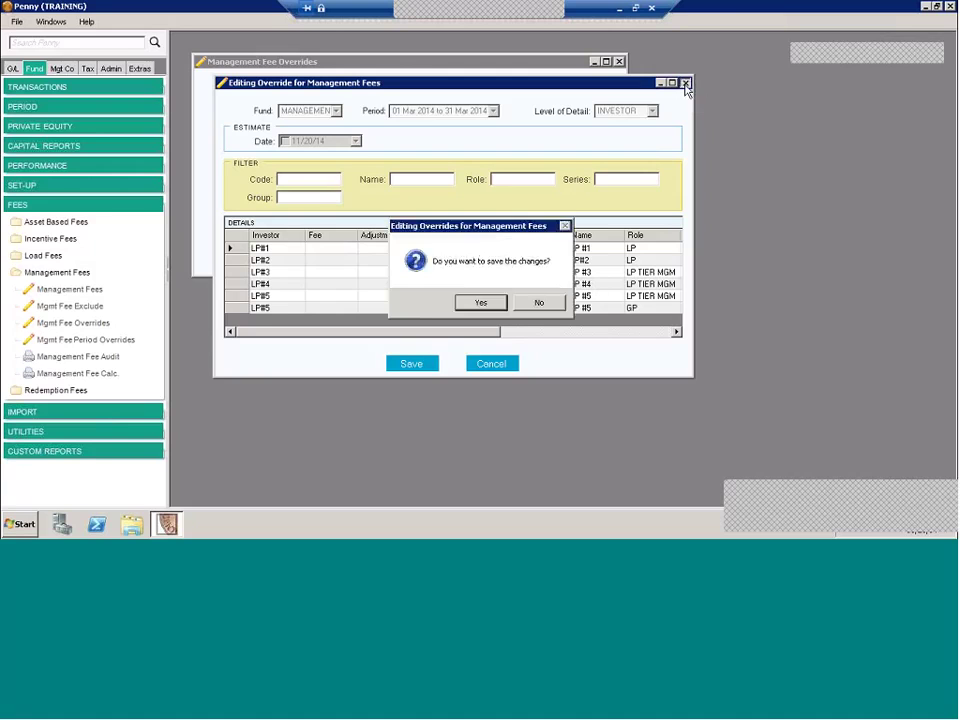
key(Return)
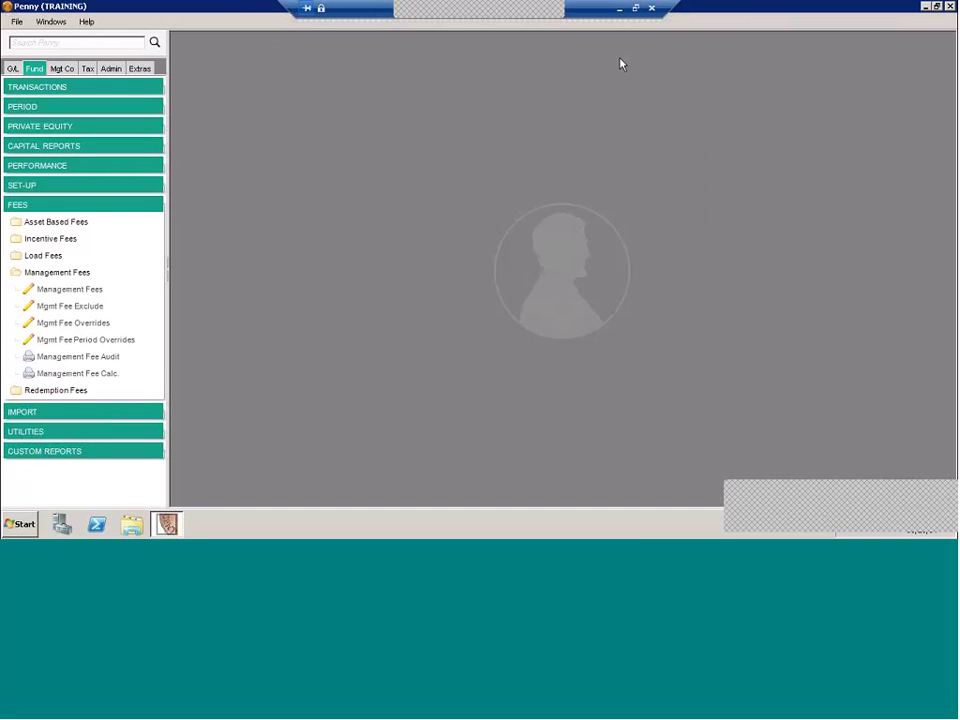
- Open the MANAGEMENT fund's period override ending 04/30/2014 and check its fee base and 90 days in period
click(63, 342)
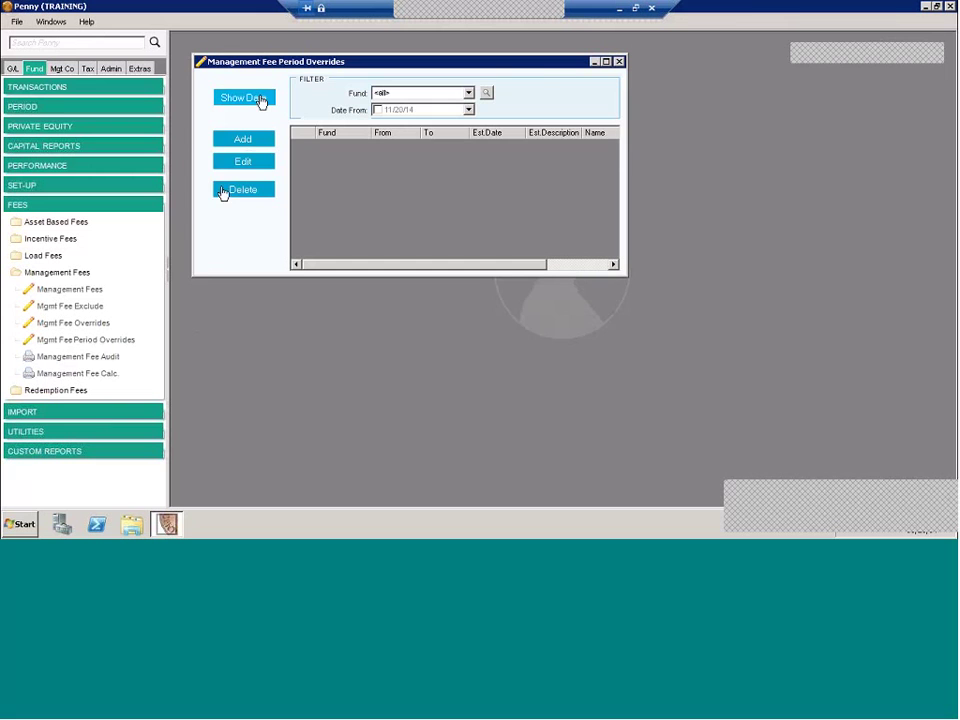
click(260, 101)
double_click(300, 147)
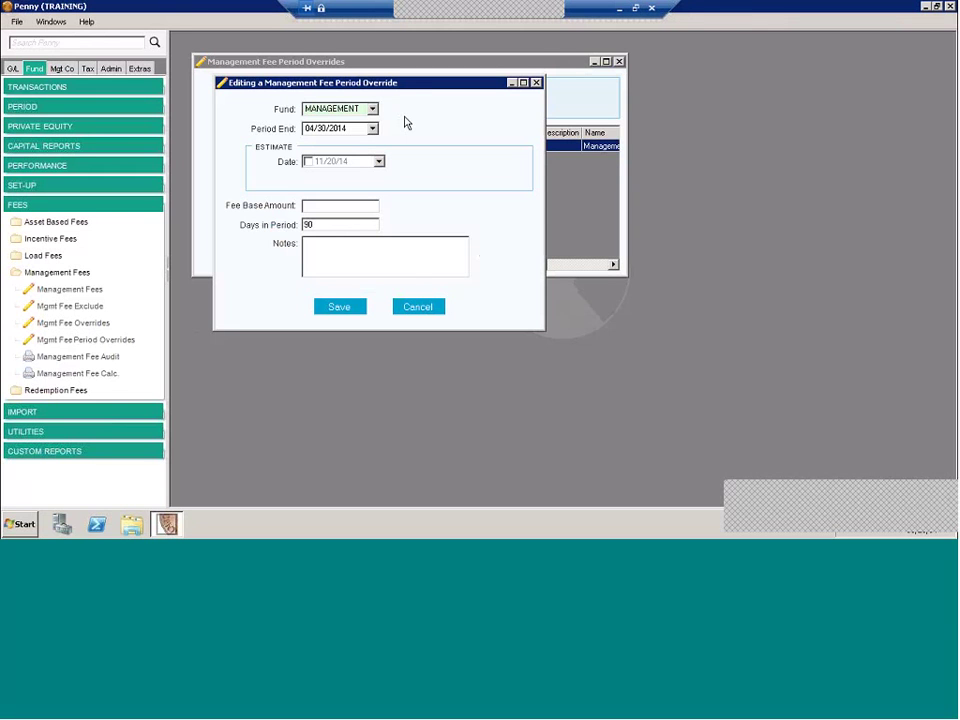
click(307, 208)
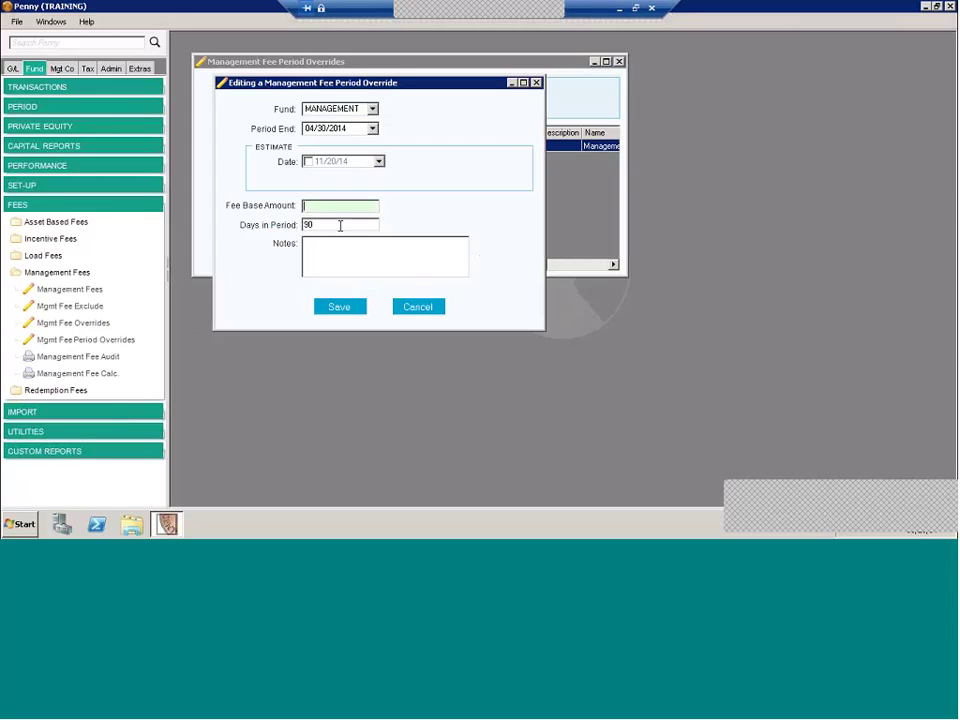
click(340, 226)
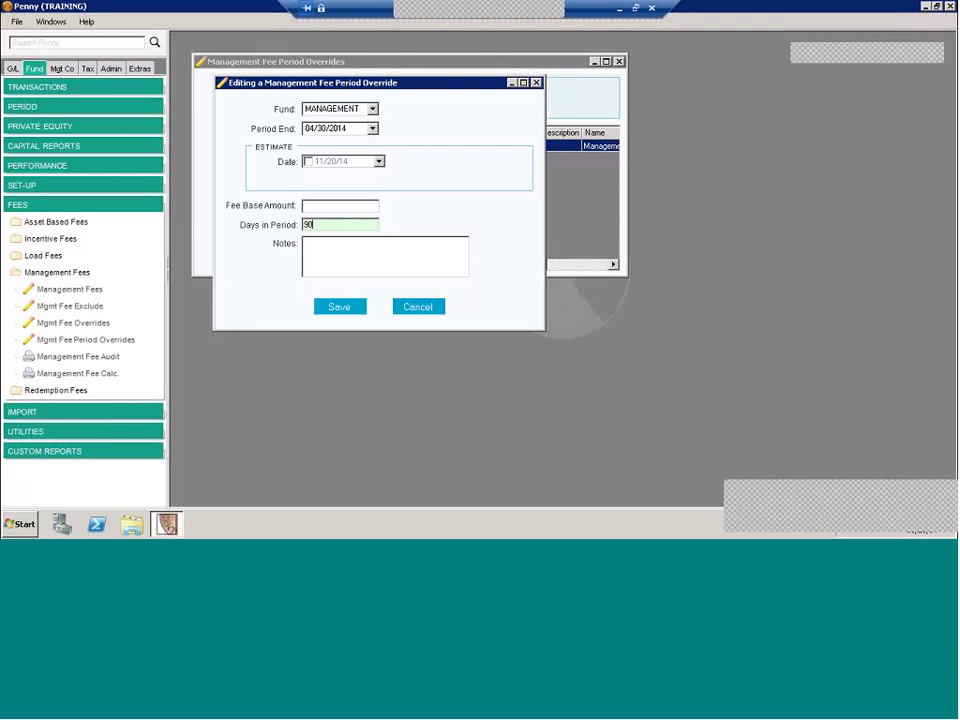
- Close the period override windows and list the existing management fee exclusions
click(619, 61)
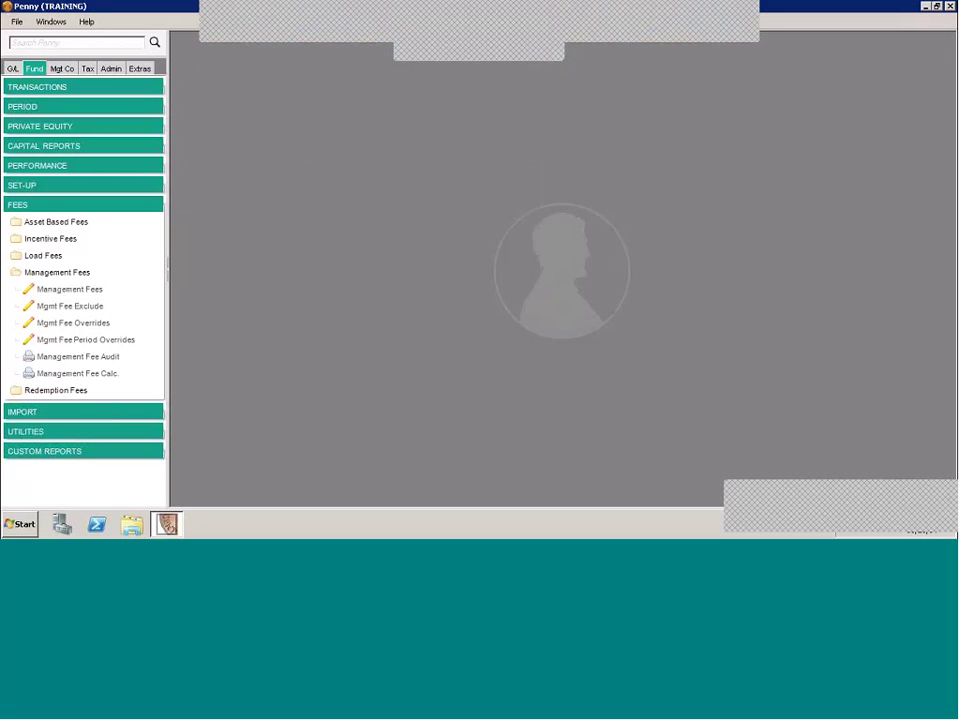
click(71, 306)
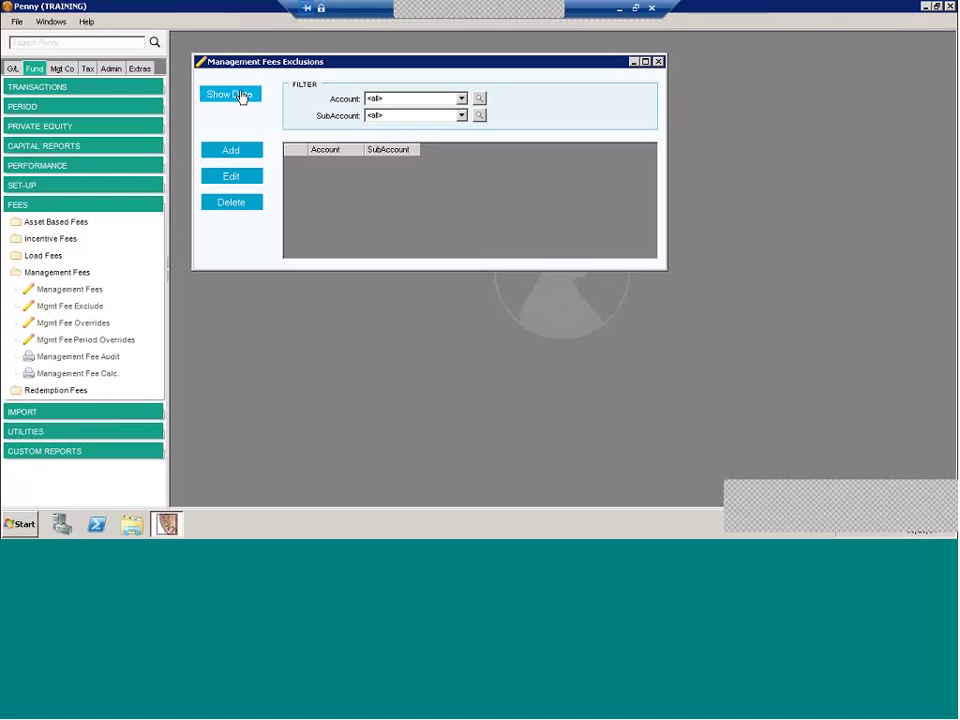
click(240, 96)
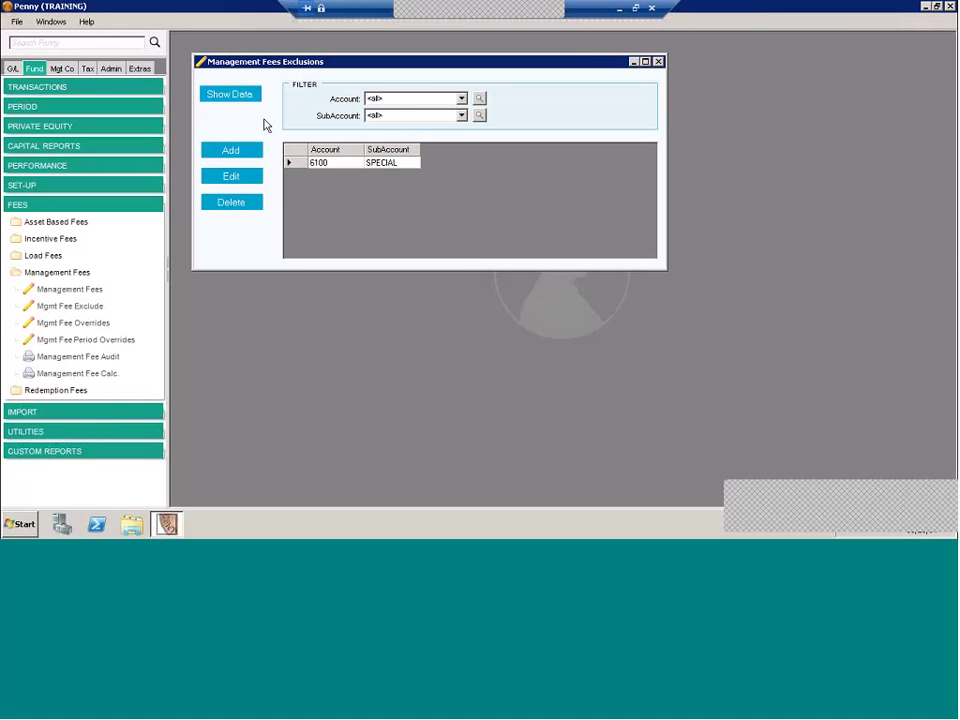
- Open the 6100 SPECIAL exclusion, try <none> as its account, cancel the edit, and close the exclusions list
click(231, 176)
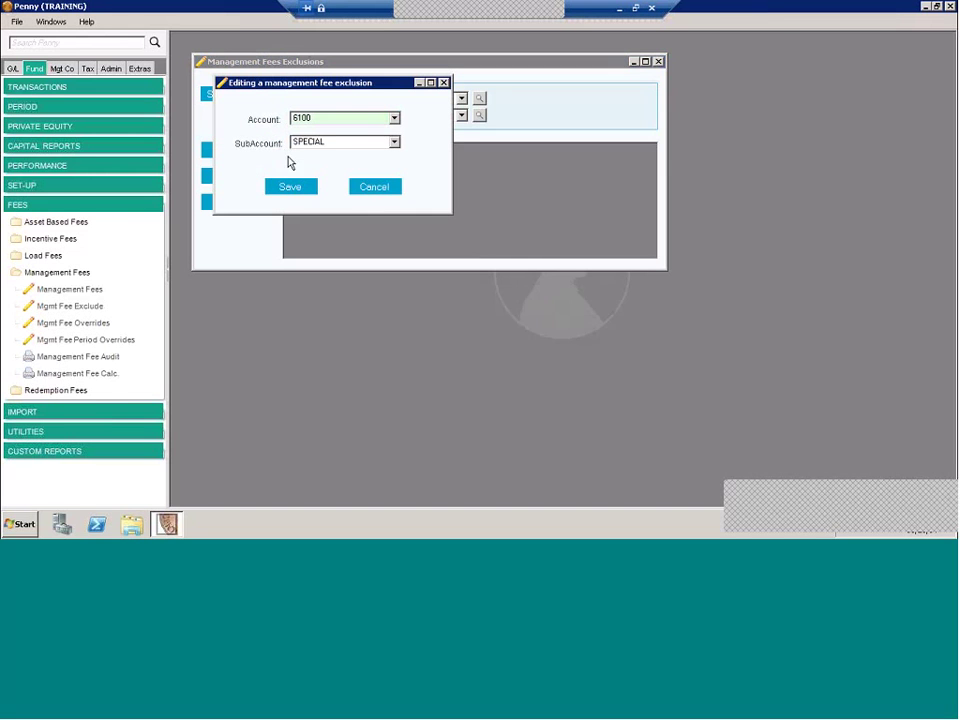
click(354, 120)
scroll(481, 153, up, 1)
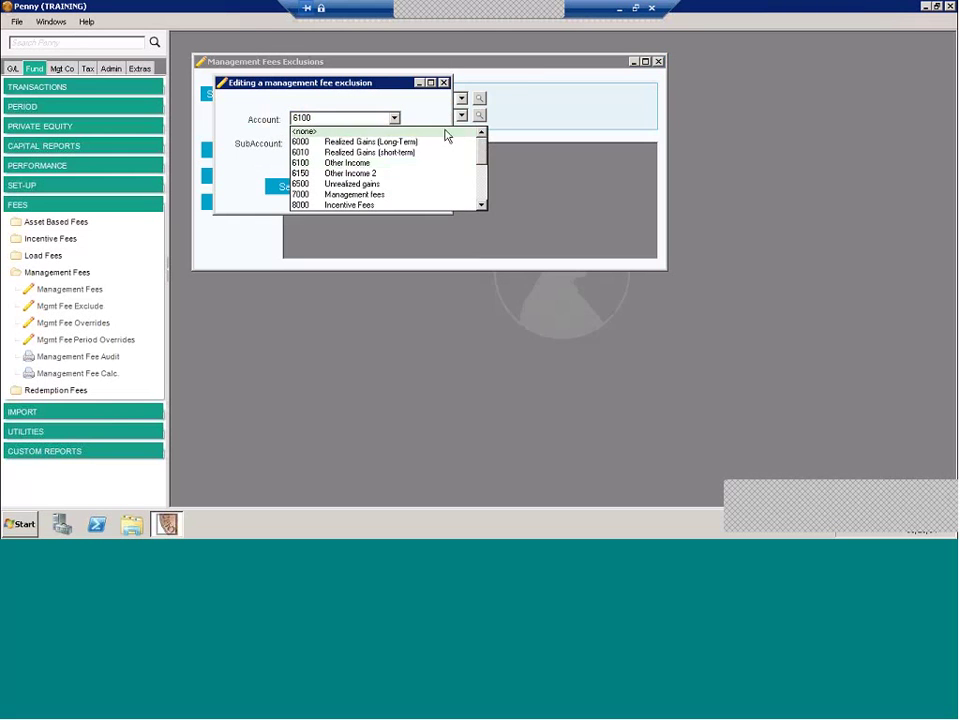
click(439, 131)
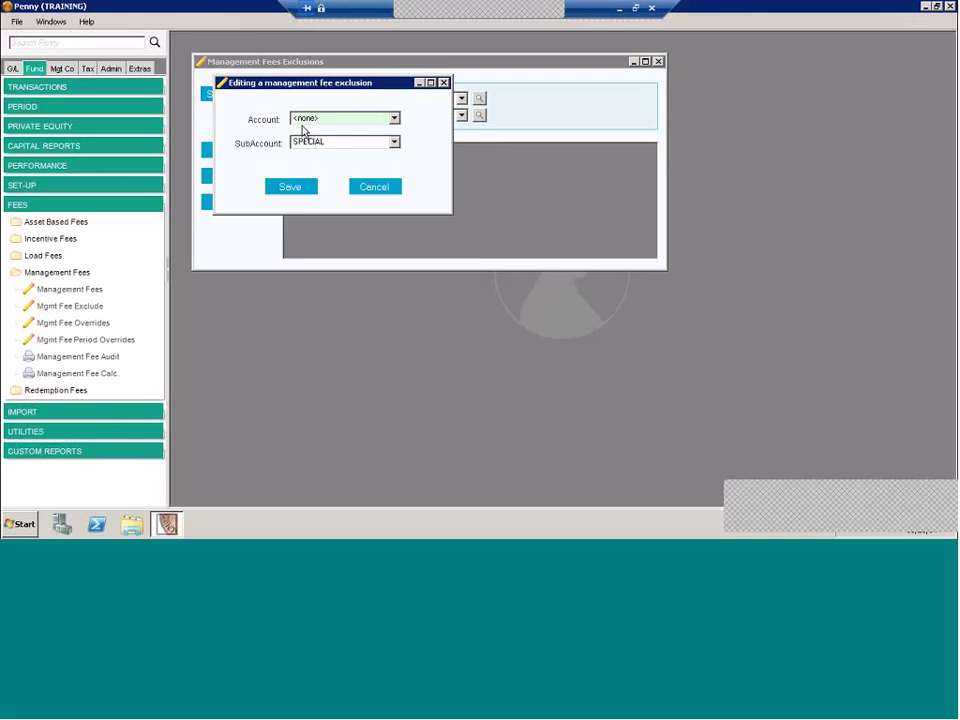
click(372, 188)
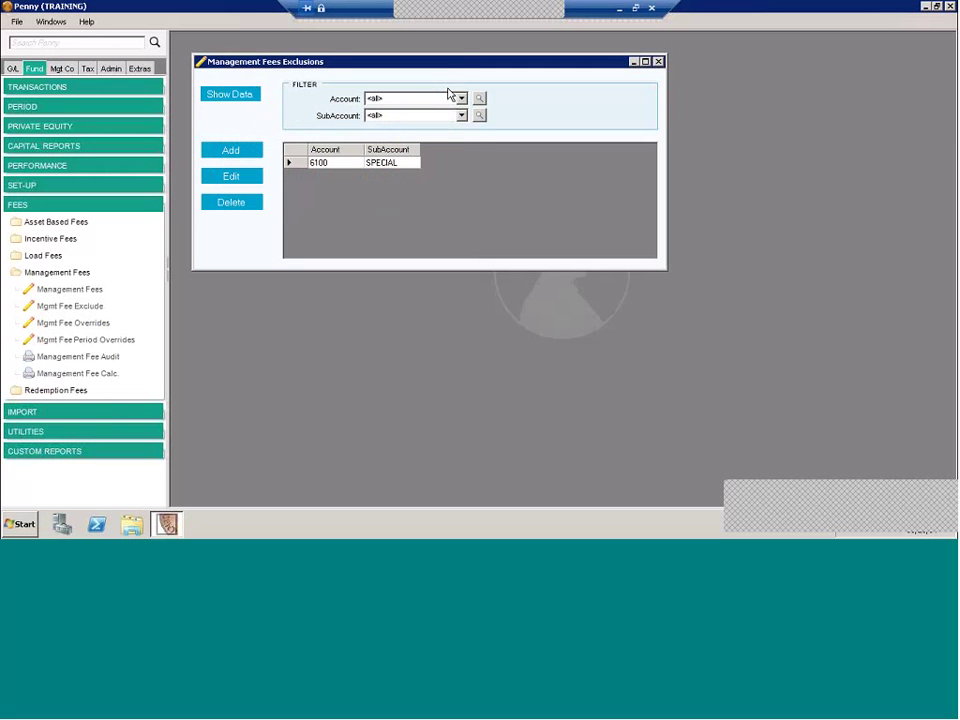
click(658, 61)
- Run the Management Fee Calculation report for March 2014
click(78, 340)
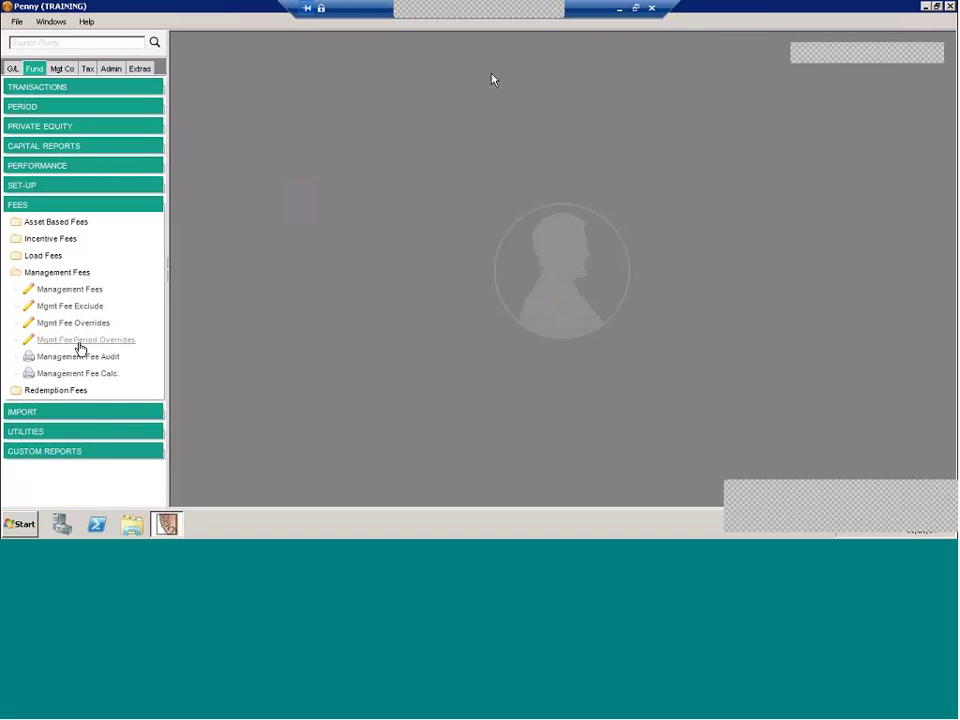
click(71, 357)
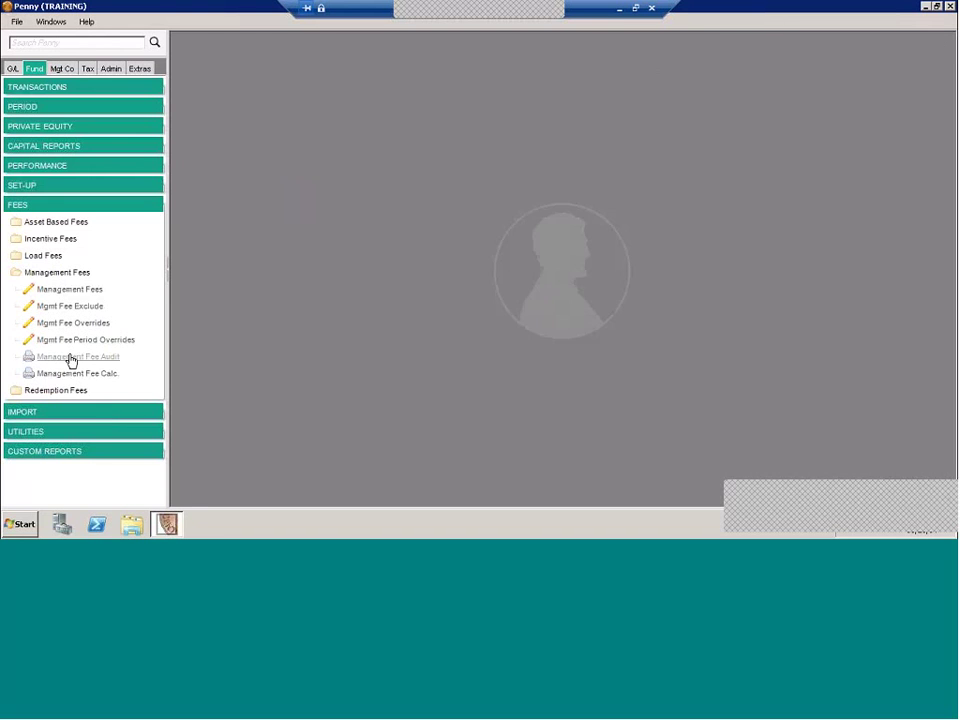
click(80, 374)
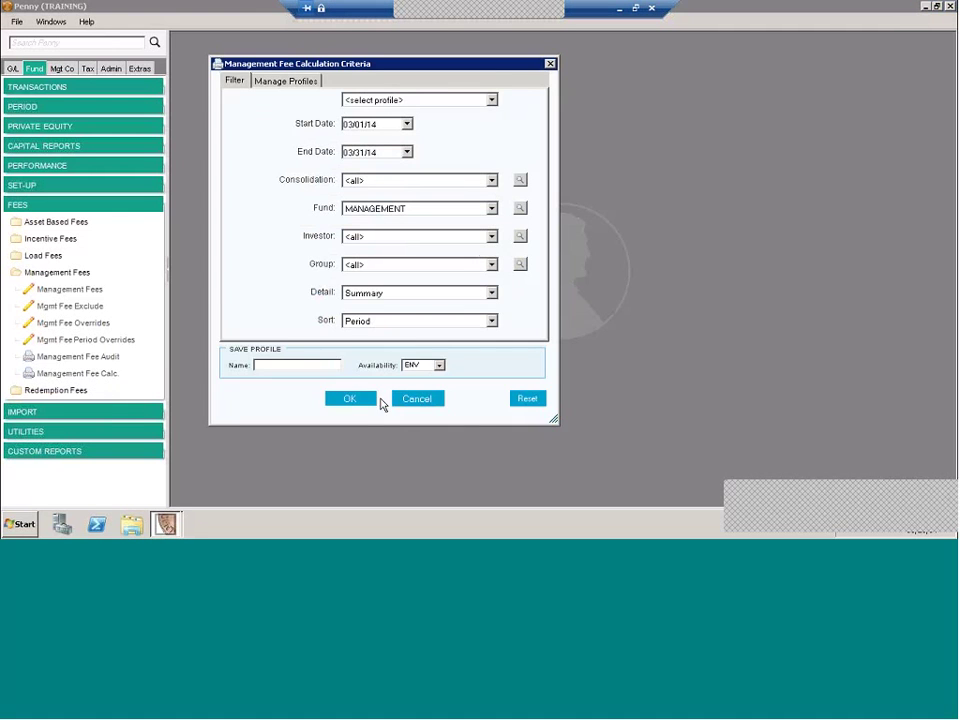
click(351, 401)
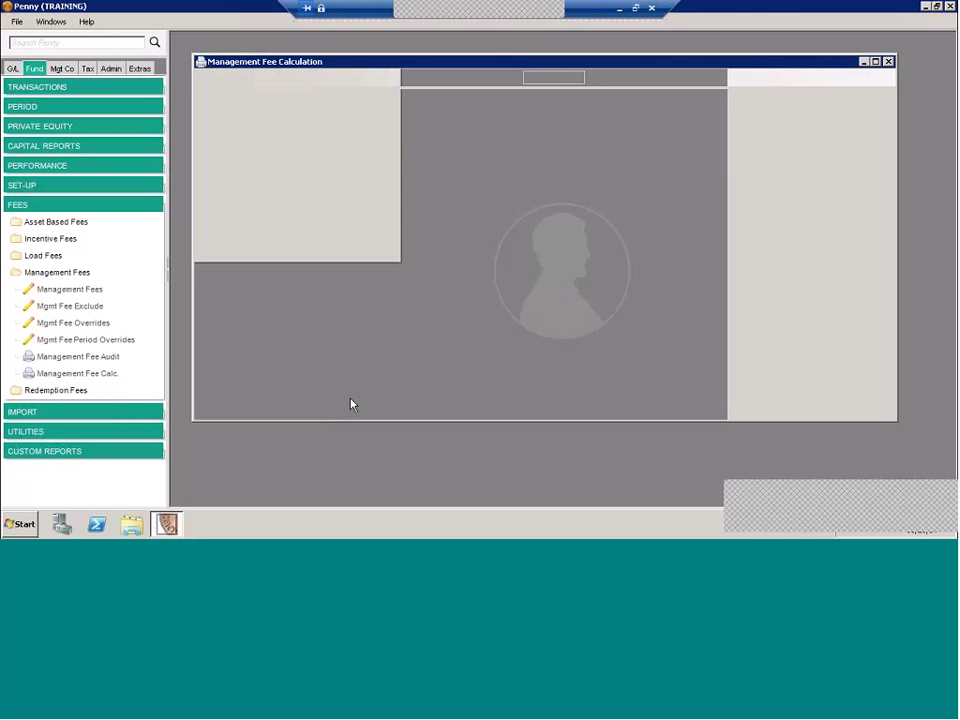
- Maximize the report, pan to the totals, Fee Accrued, Fee Charged and Fee Rate columns, then close it
click(885, 67)
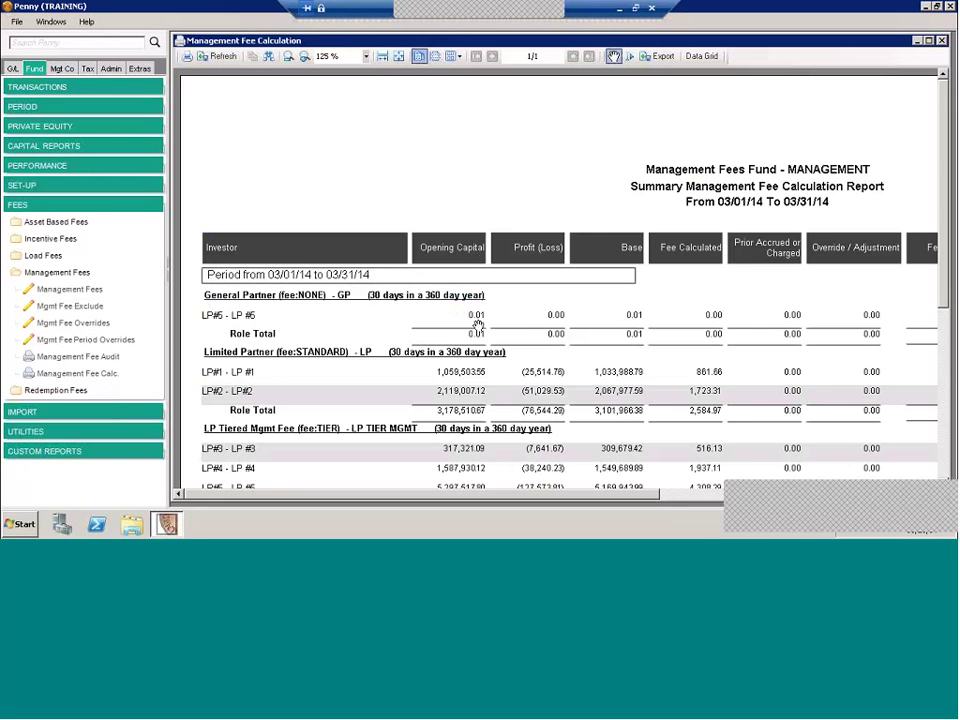
drag(478, 327, 442, 215)
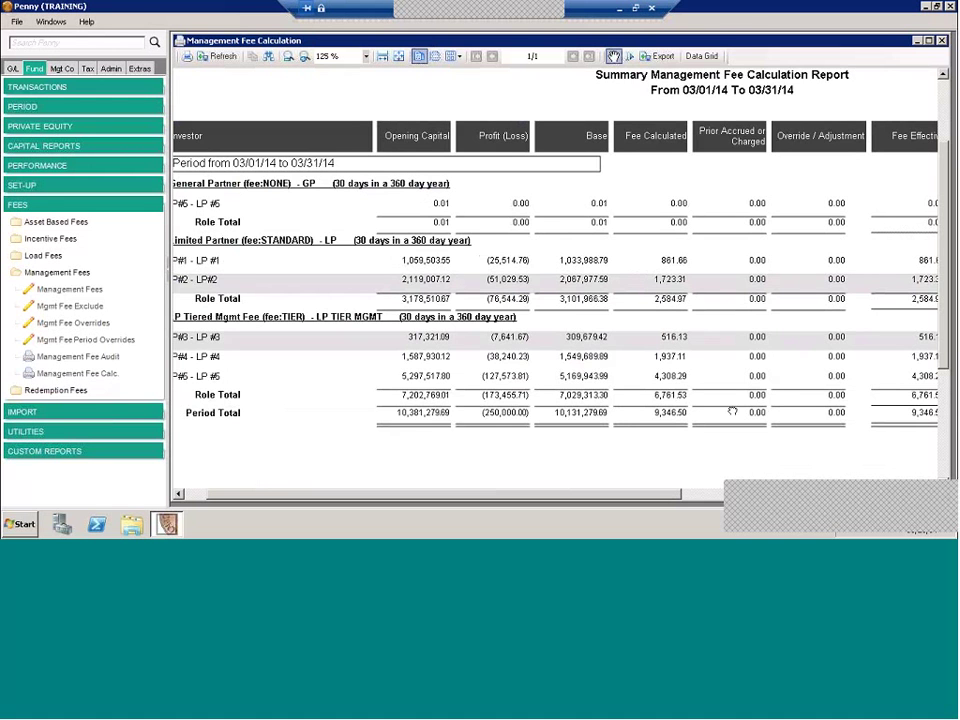
drag(740, 400, 624, 405)
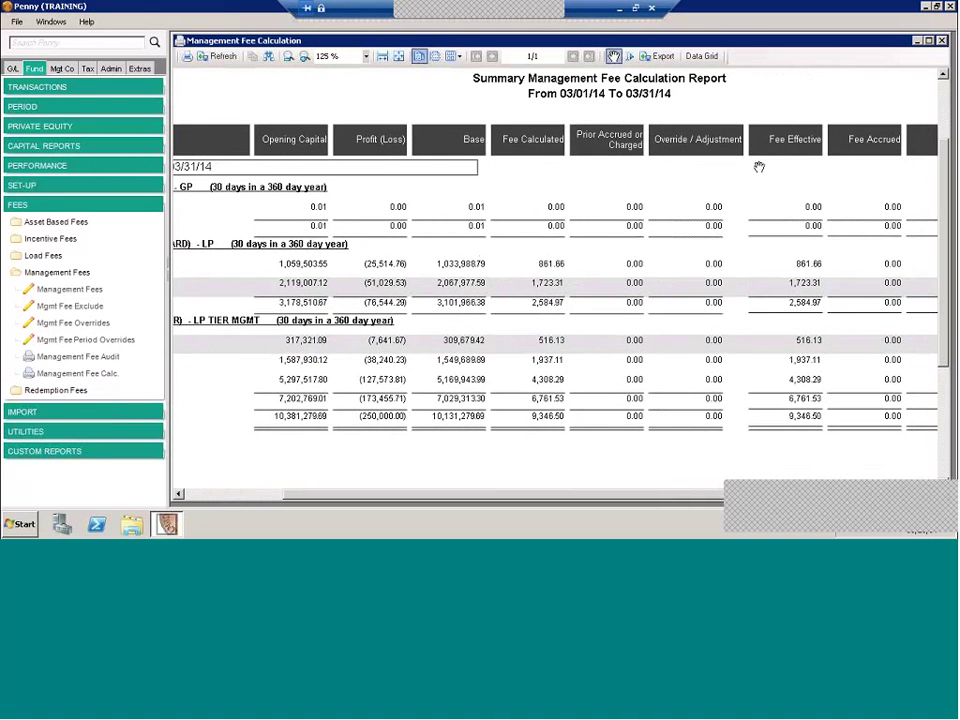
drag(761, 169, 653, 175)
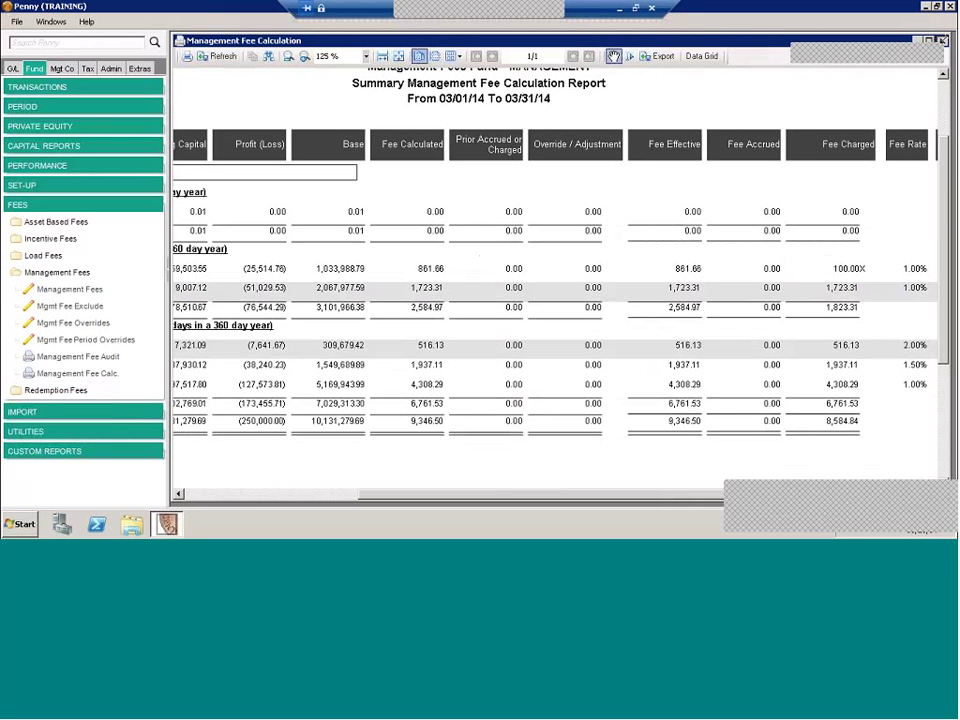
key(ctrl+F4)
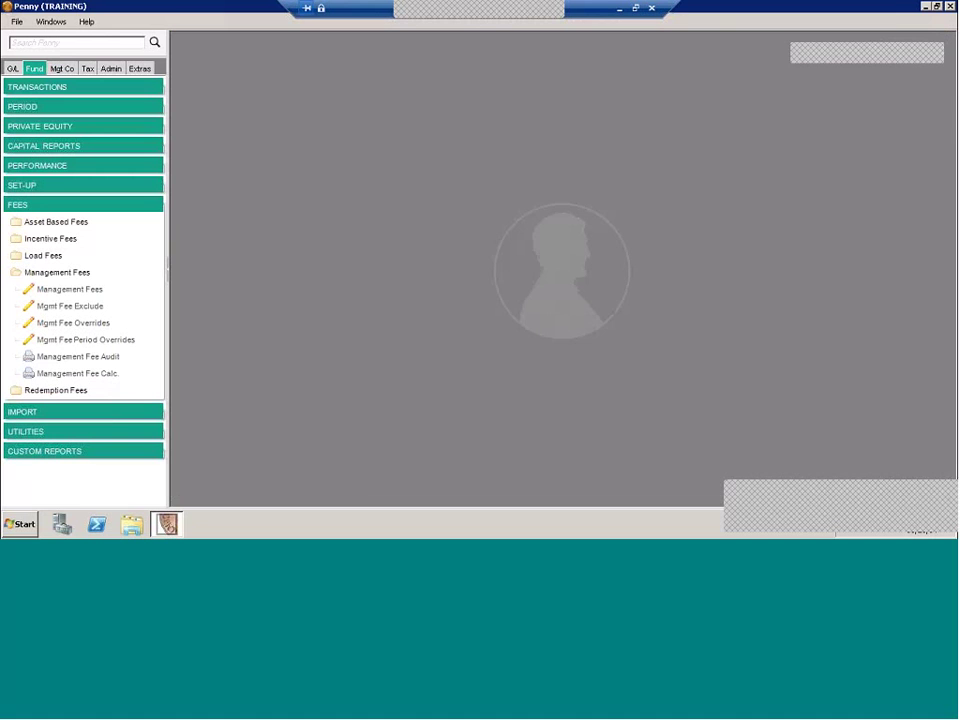
- Generate the Management Fee Audit report with Report Type Crystallize for GENERAL, 09/01/14–09/30/14
click(118, 354)
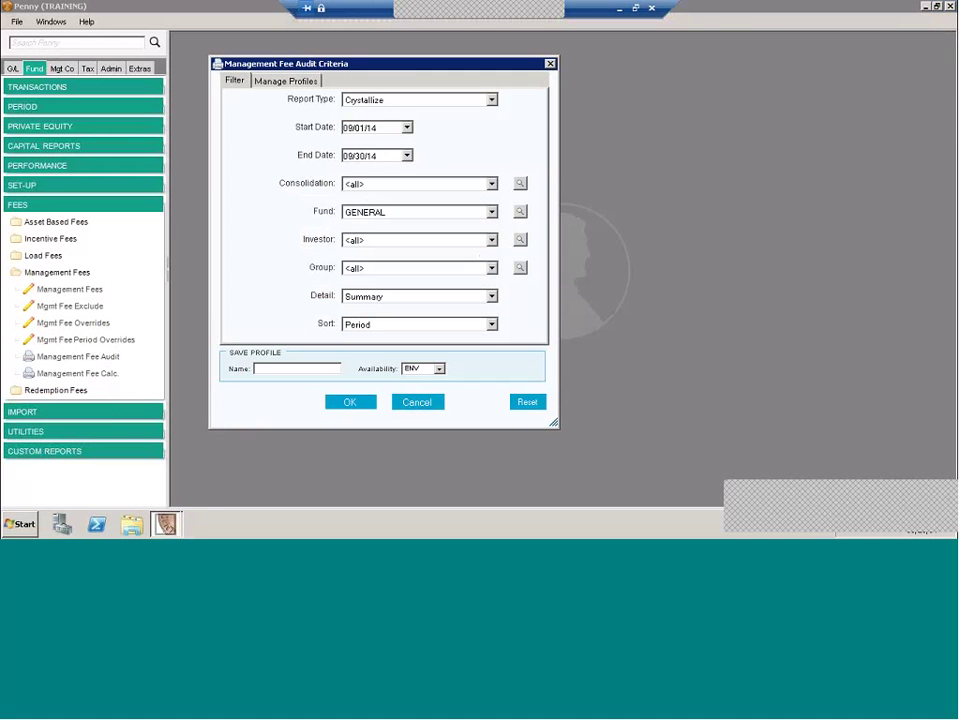
click(491, 101)
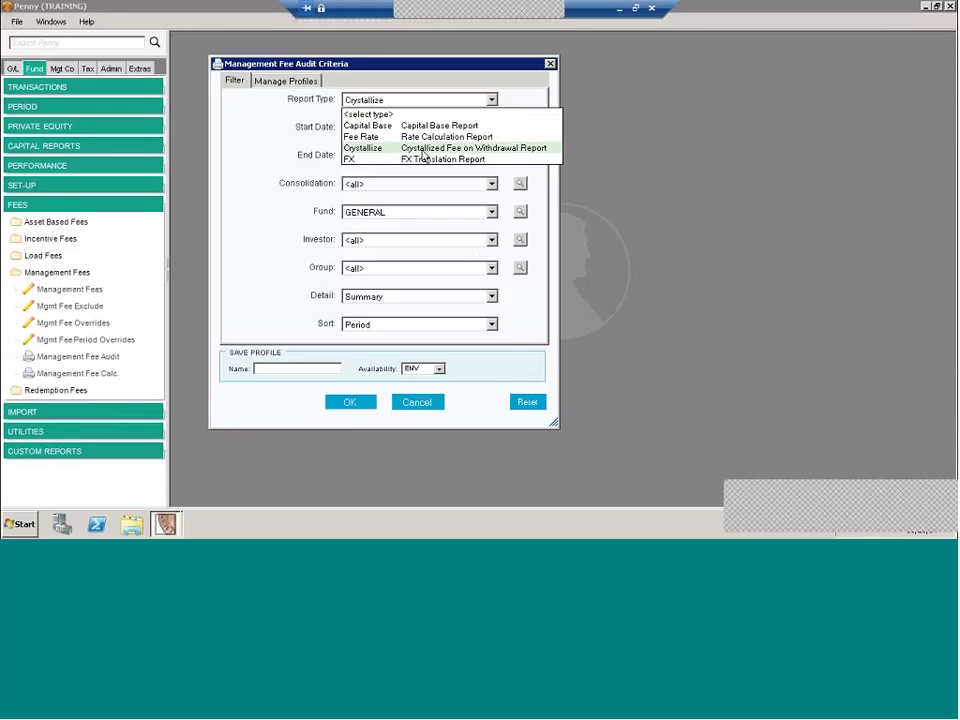
click(424, 152)
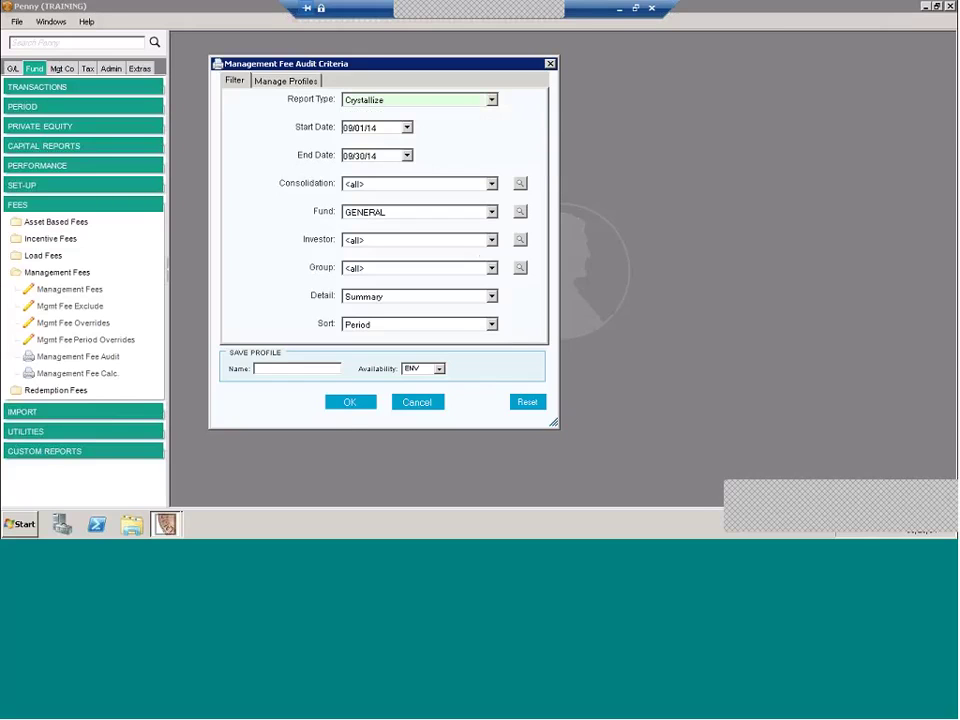
click(351, 406)
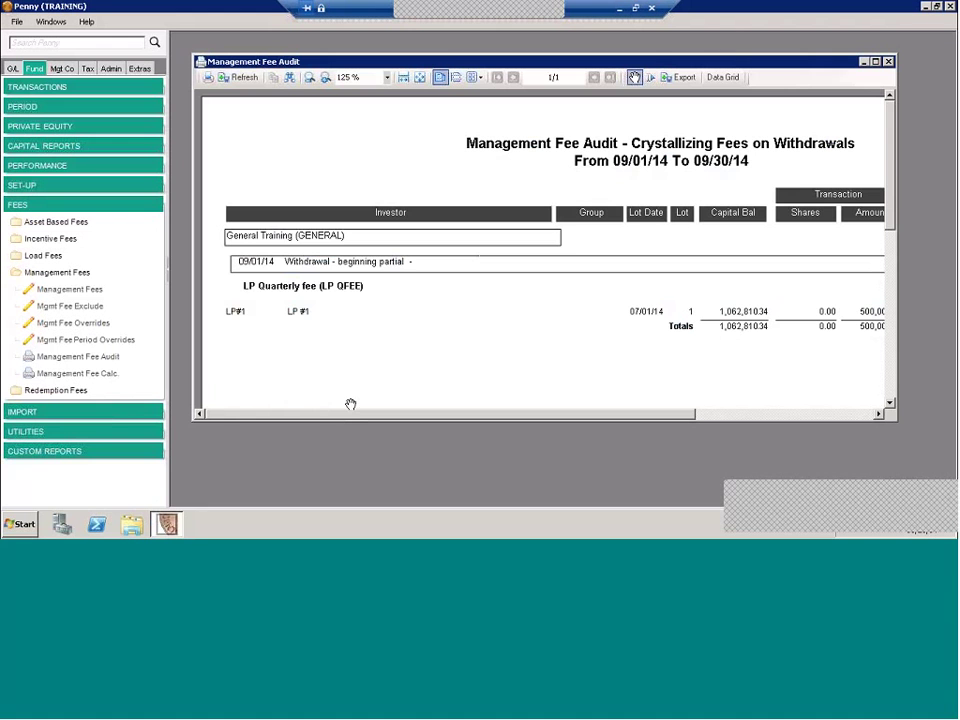
- Pan the audit report left to show the Prior Accrued, Charged Fee and Overridden columns
drag(405, 383, 359, 377)
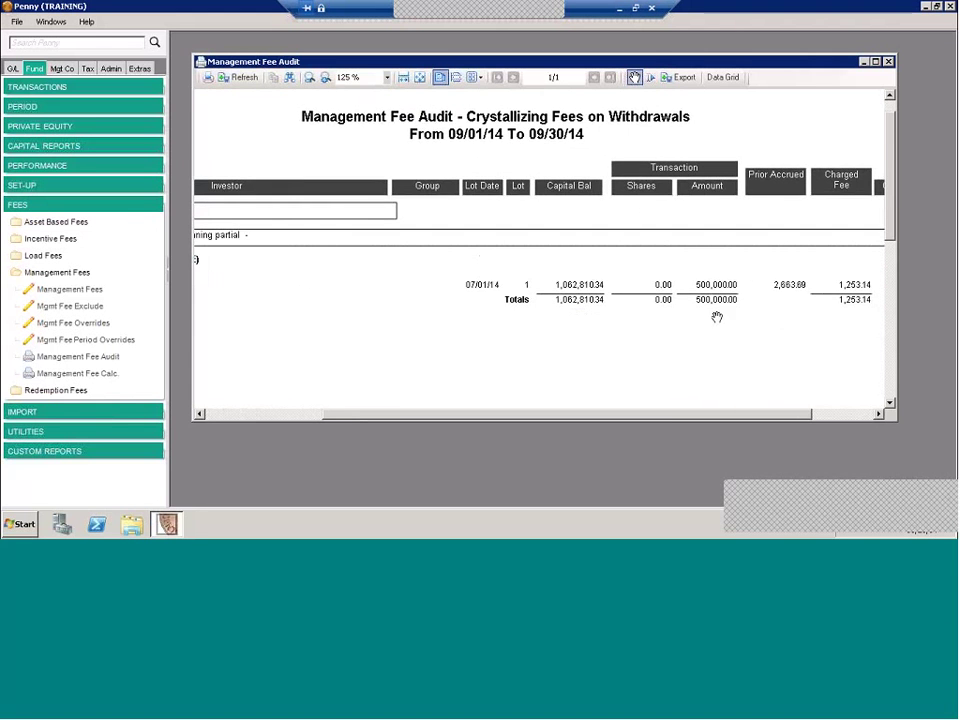
drag(636, 317, 583, 311)
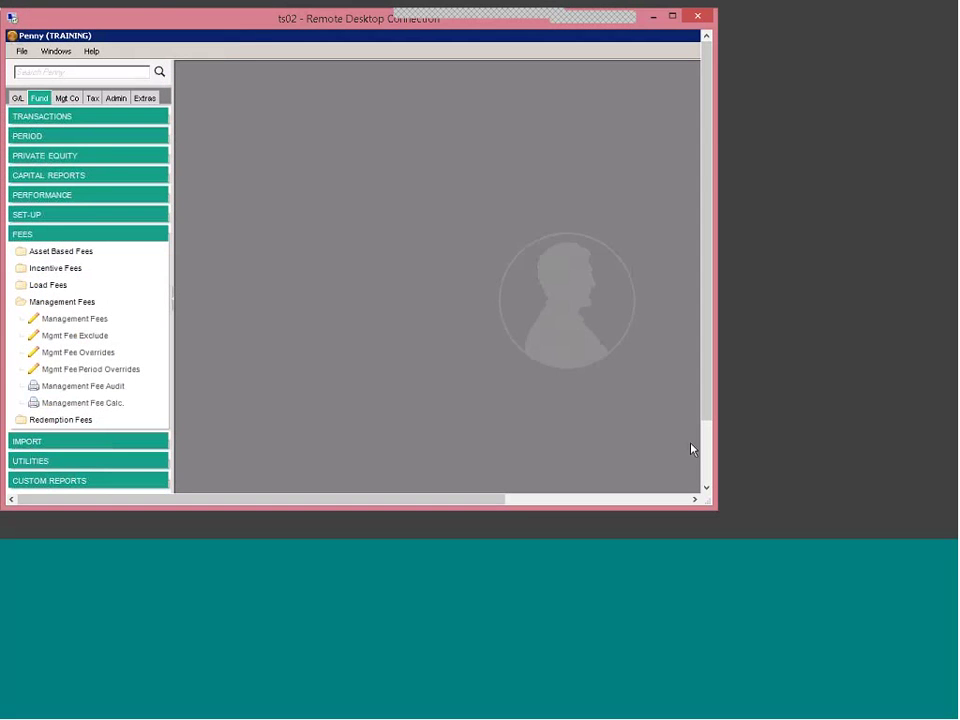
- Maximize the Remote Desktop window to fill the screen
click(673, 17)
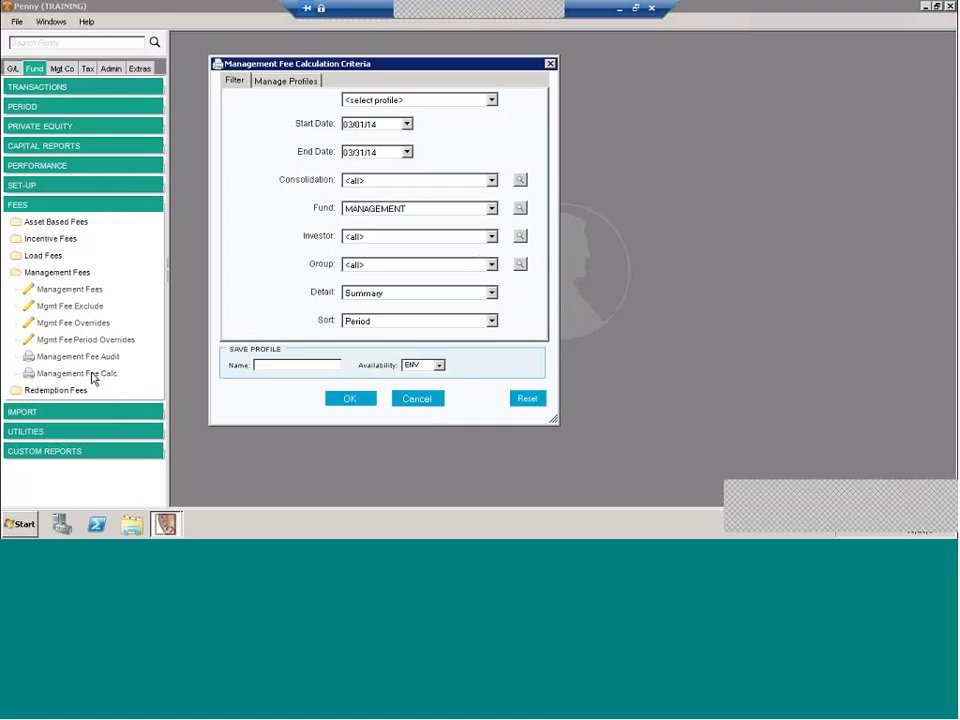
- Generate the March calculation report and inspect the MANAGEMENT fee override without saving changes
click(352, 402)
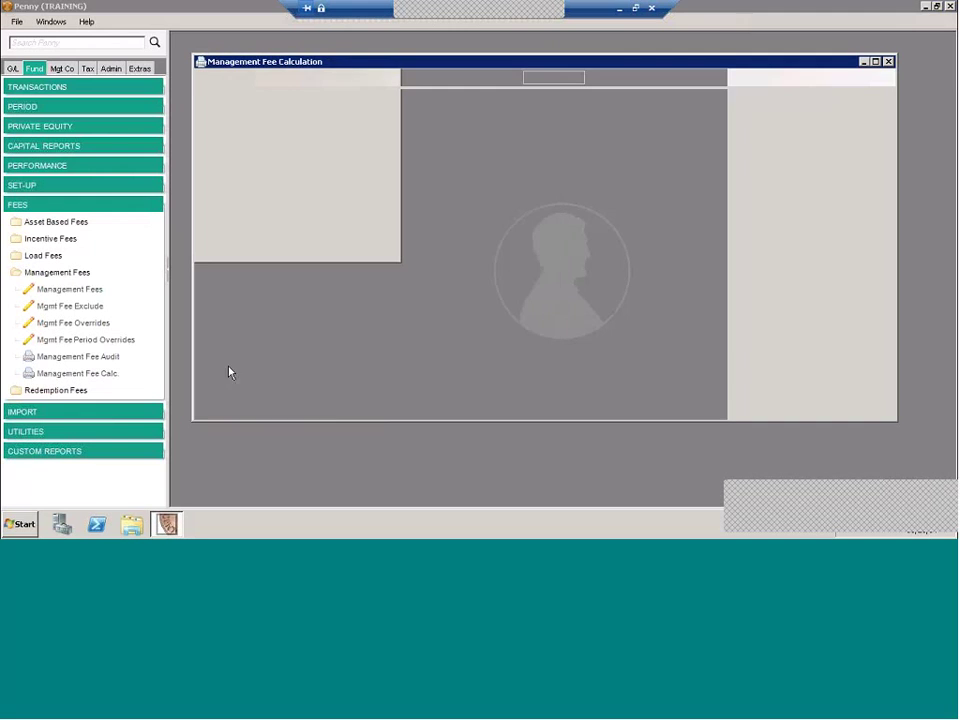
click(80, 323)
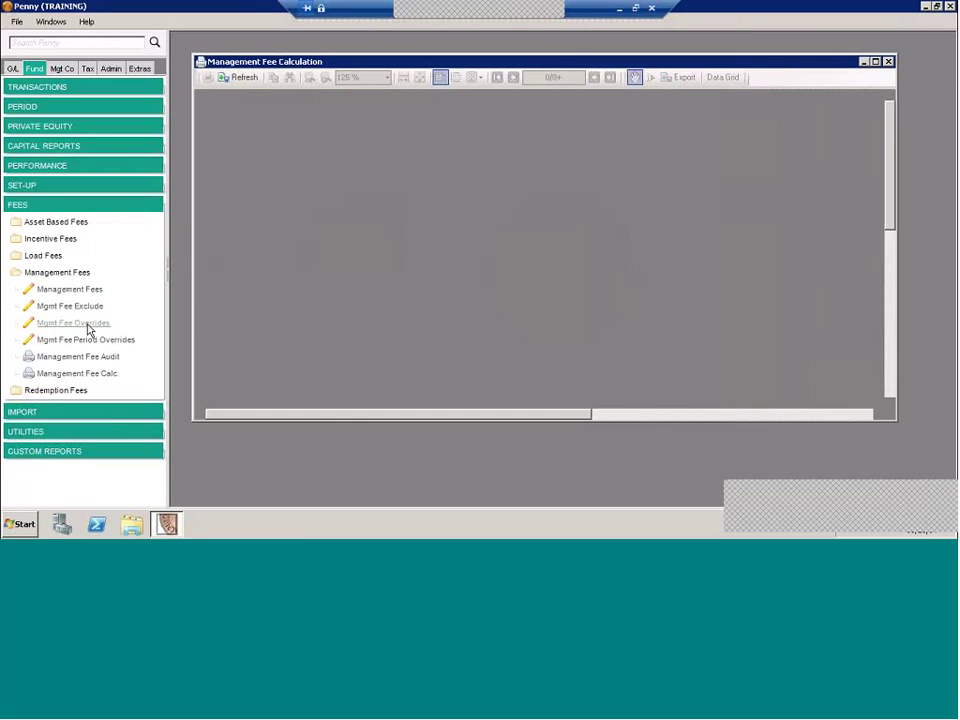
click(268, 120)
double_click(330, 170)
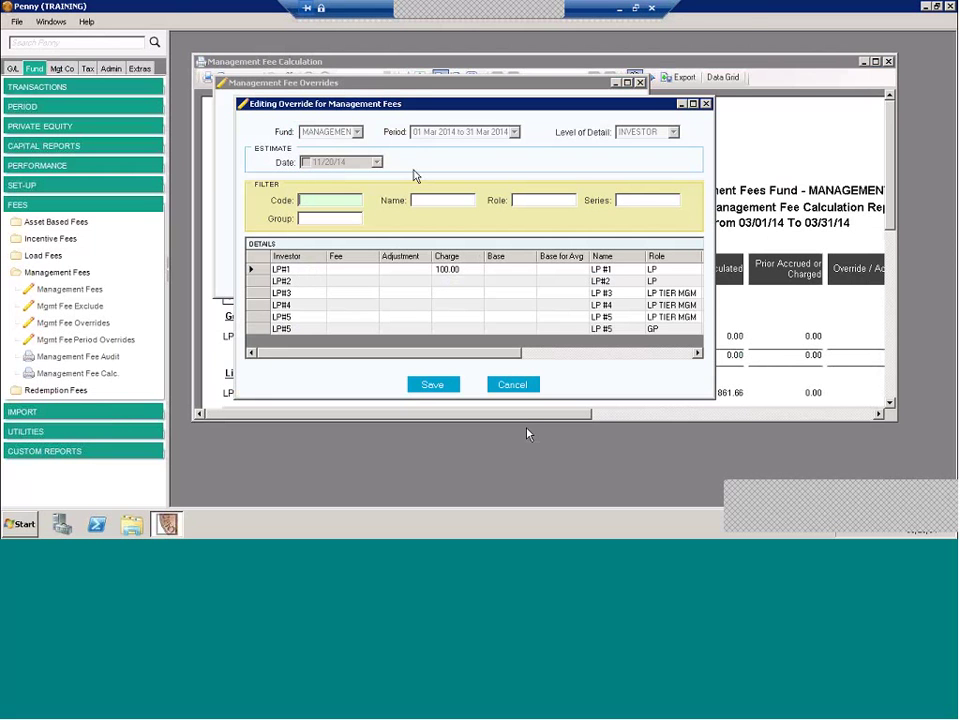
click(512, 384)
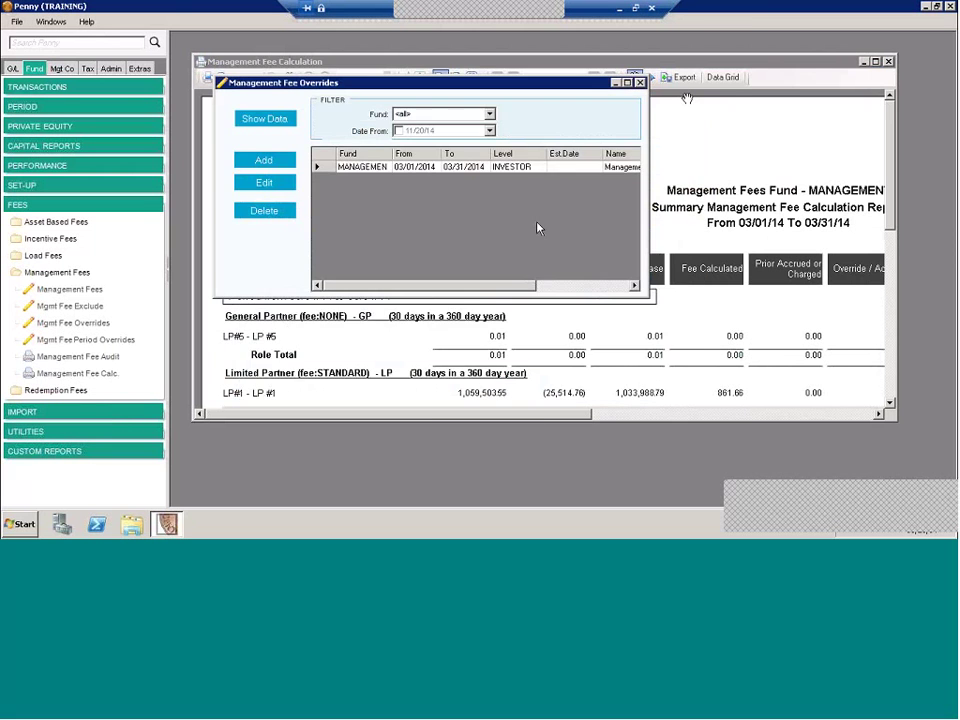
- Maximize the calculation report, pan to the Fee Effective, Fee Accrued, Fee Rate and Base columns, and expand Utilities
click(690, 62)
double_click(690, 62)
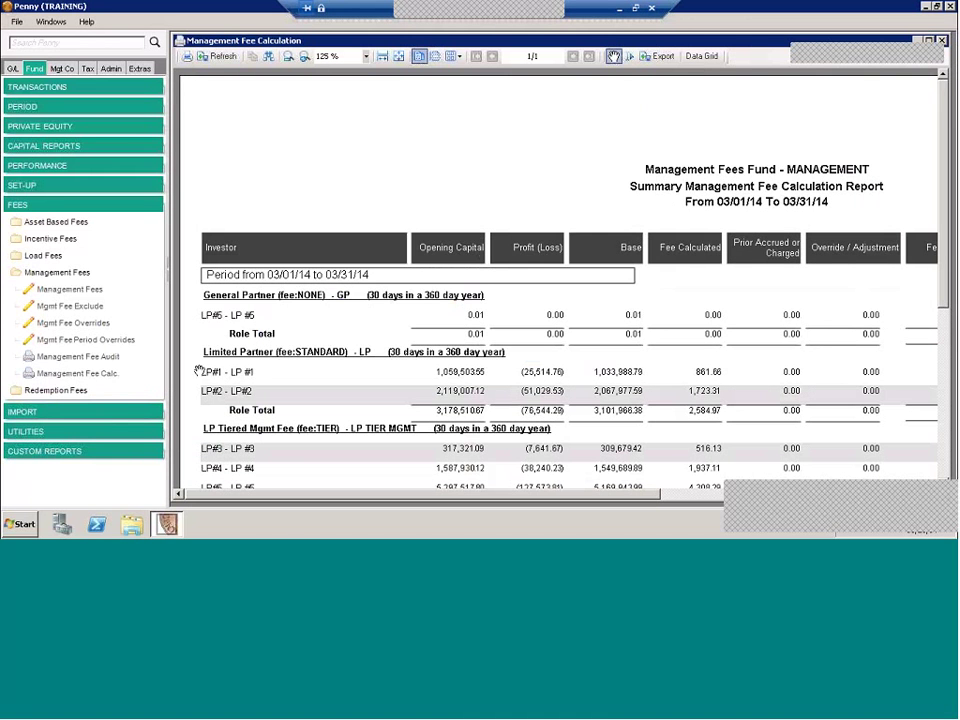
drag(570, 370, 386, 366)
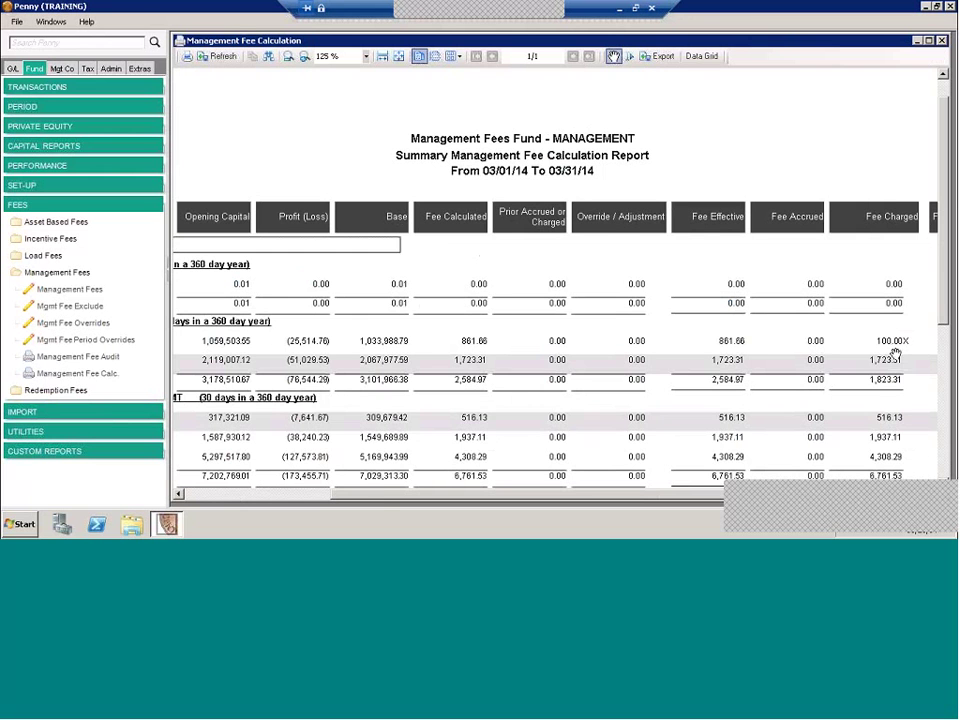
drag(895, 352, 800, 328)
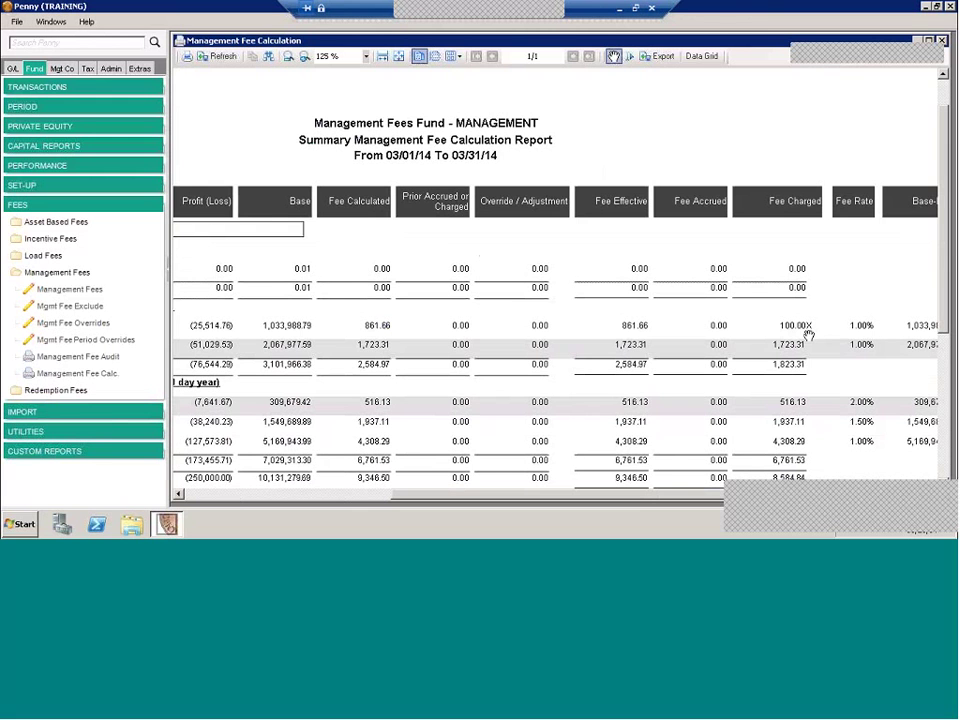
click(28, 205)
click(28, 244)
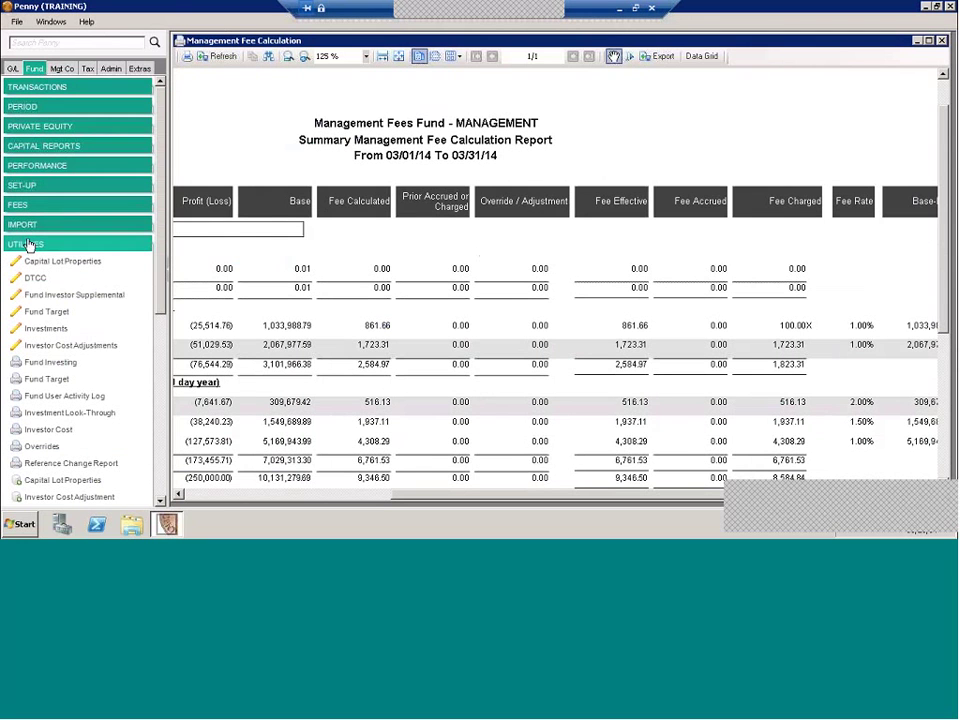
- Run the Overrides report with end date 03/31 for the MANAGEMENT fund
click(29, 452)
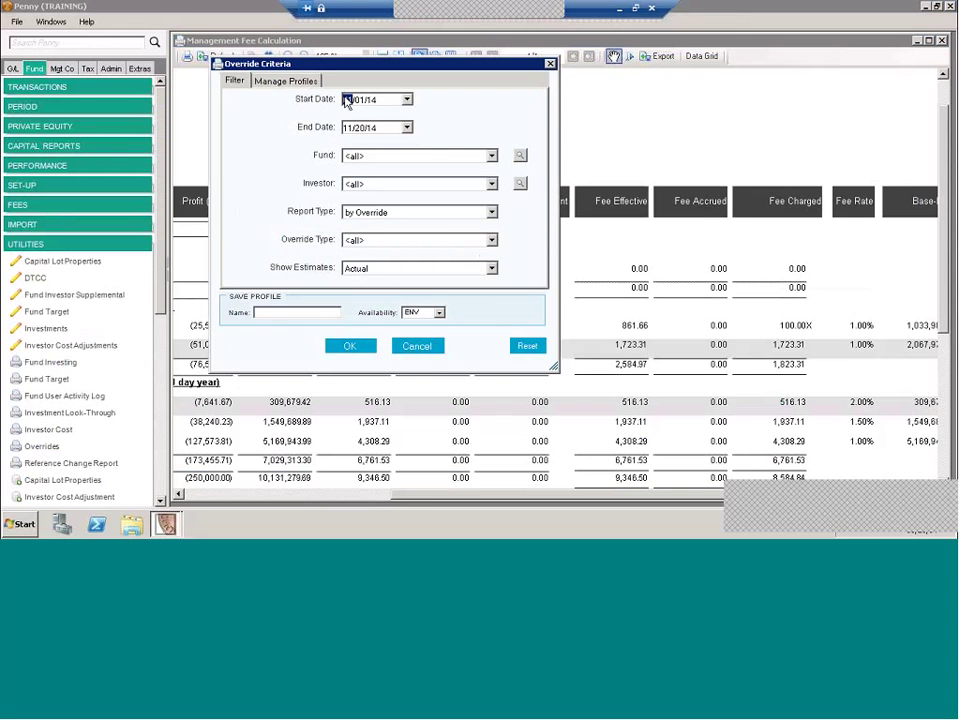
key(Tab)
text(03/31)
click(356, 156)
text(m)
key(BackSpace)
text(m)
click(357, 172)
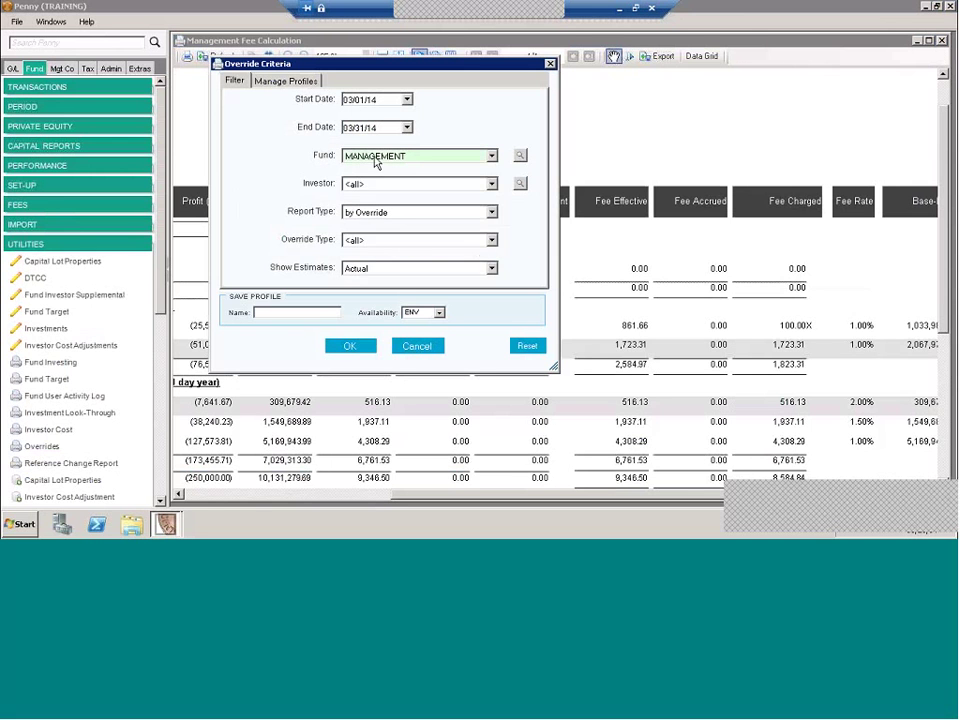
click(352, 347)
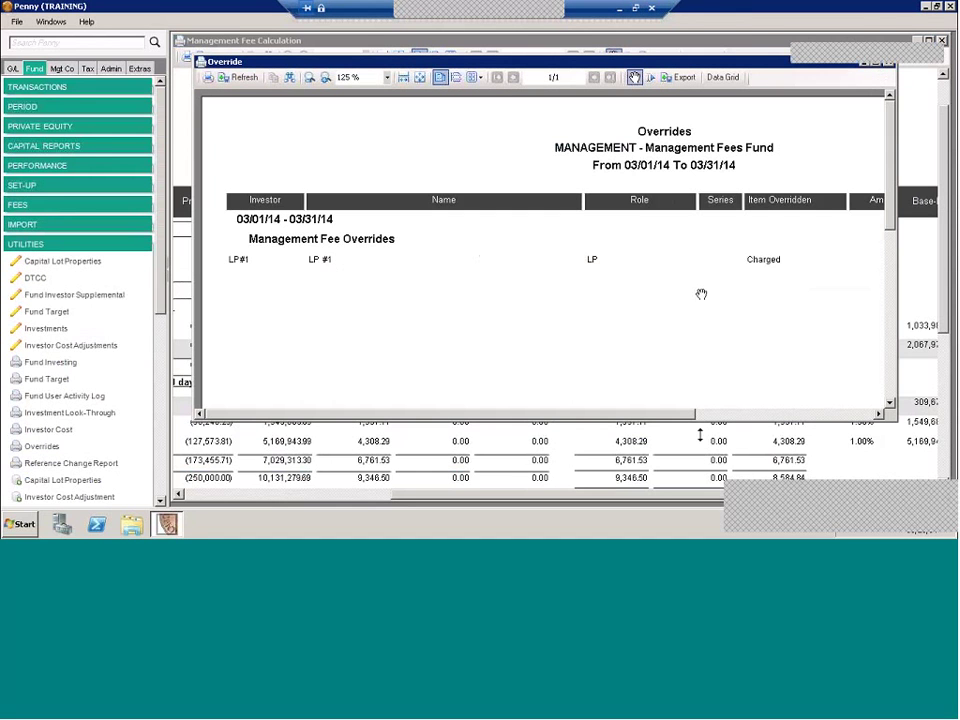
- Pan across the 100.00 Charged override row and review the criteria's override types without rerunning
drag(701, 294, 551, 307)
drag(884, 272, 784, 272)
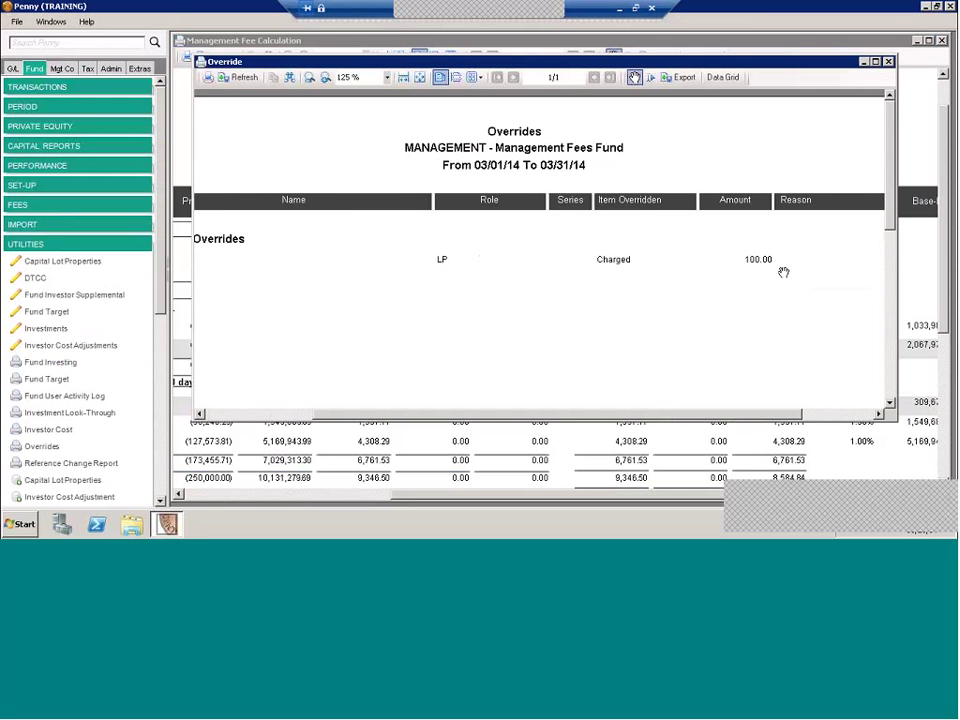
click(240, 77)
click(352, 241)
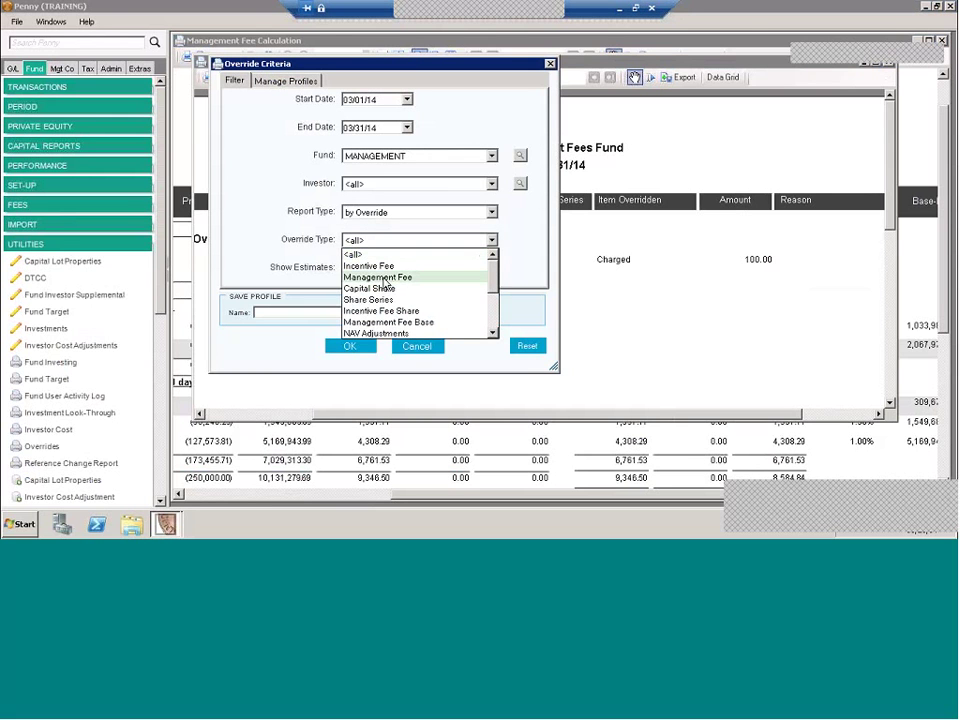
click(371, 255)
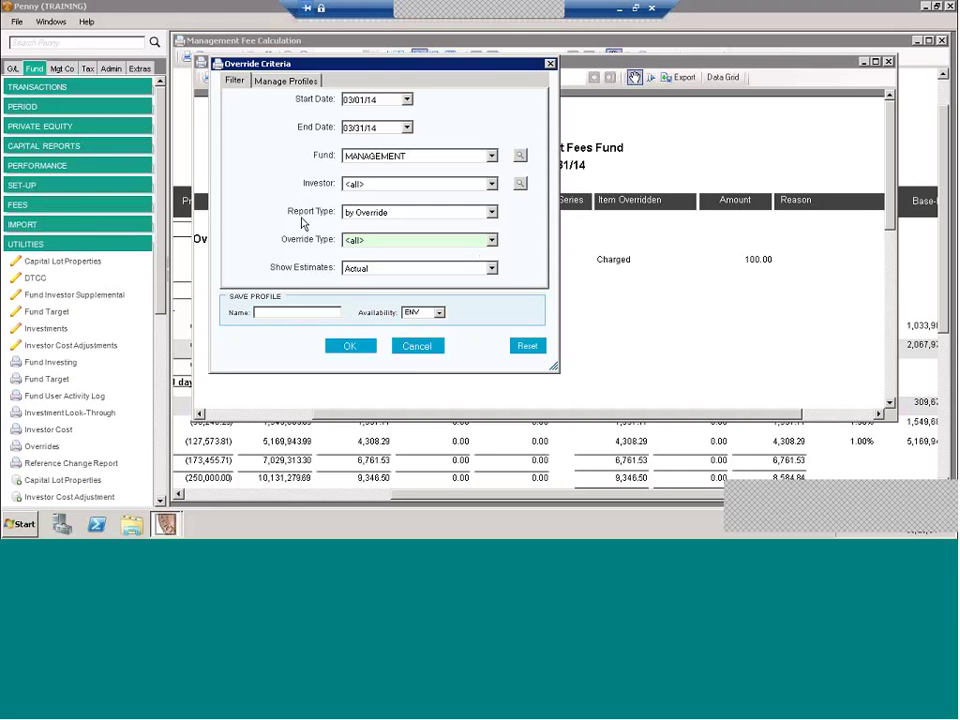
click(421, 343)
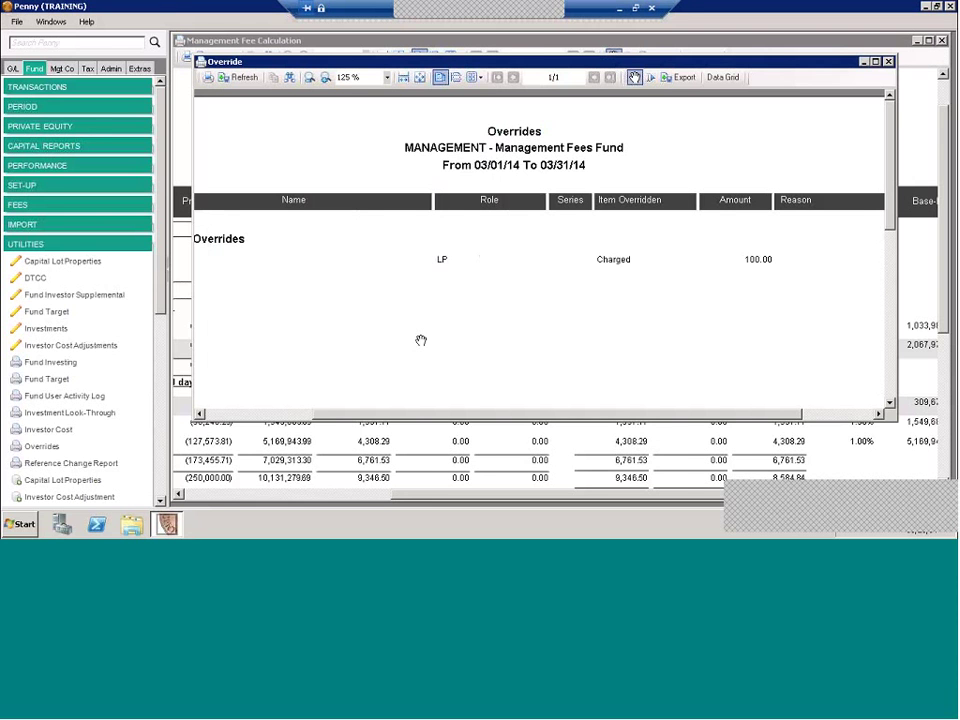
- Close the overrides report, the fee calculation report and the fee overrides list
click(888, 61)
click(942, 41)
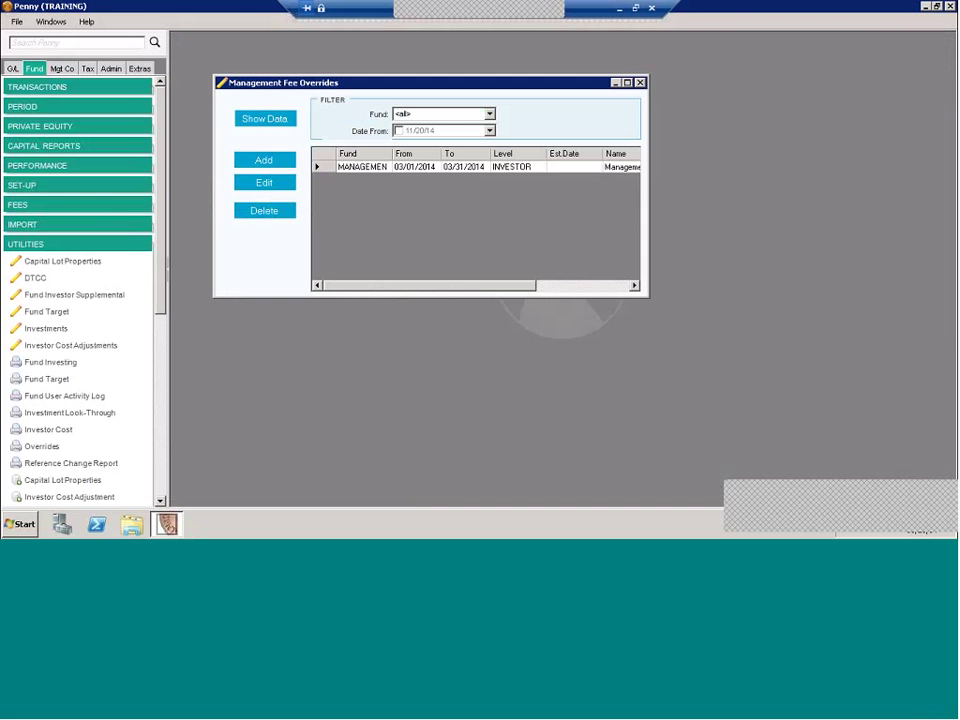
click(640, 81)
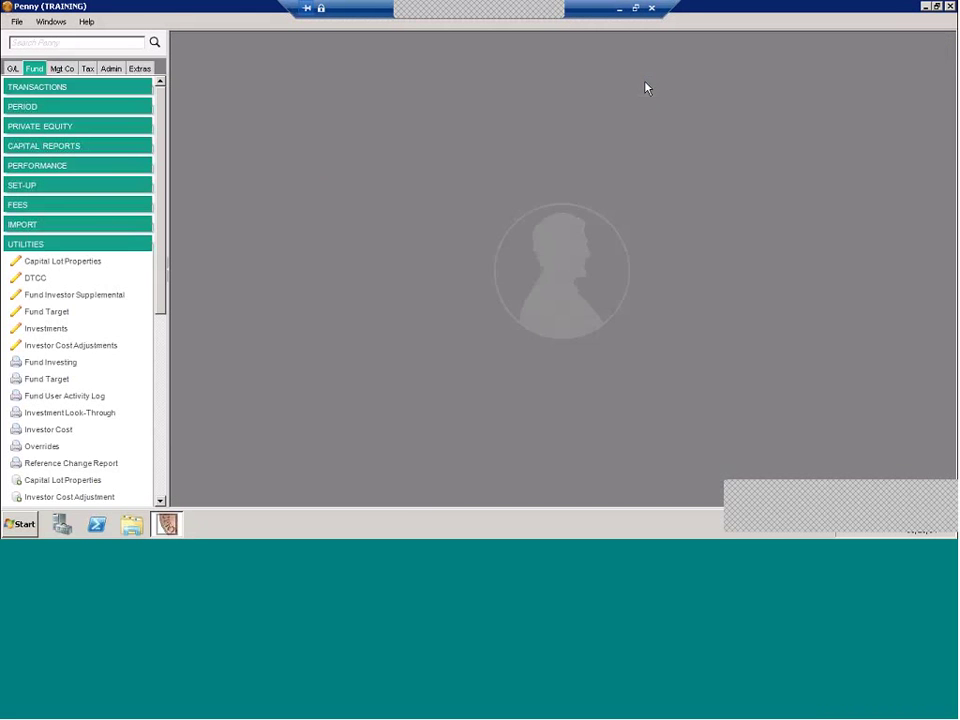